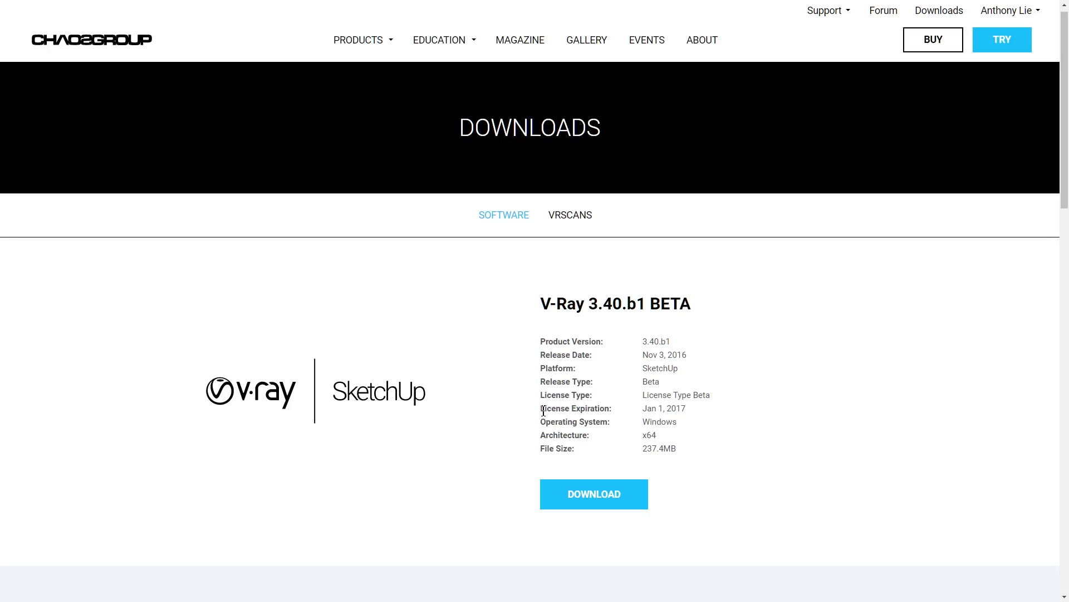
Step: Highlight the licence expiration entry on the V-Ray 3.40.b1 BETA download page
{"action": "left_click_drag", "start_coordinate": [544, 411], "coordinate": [690, 409]}
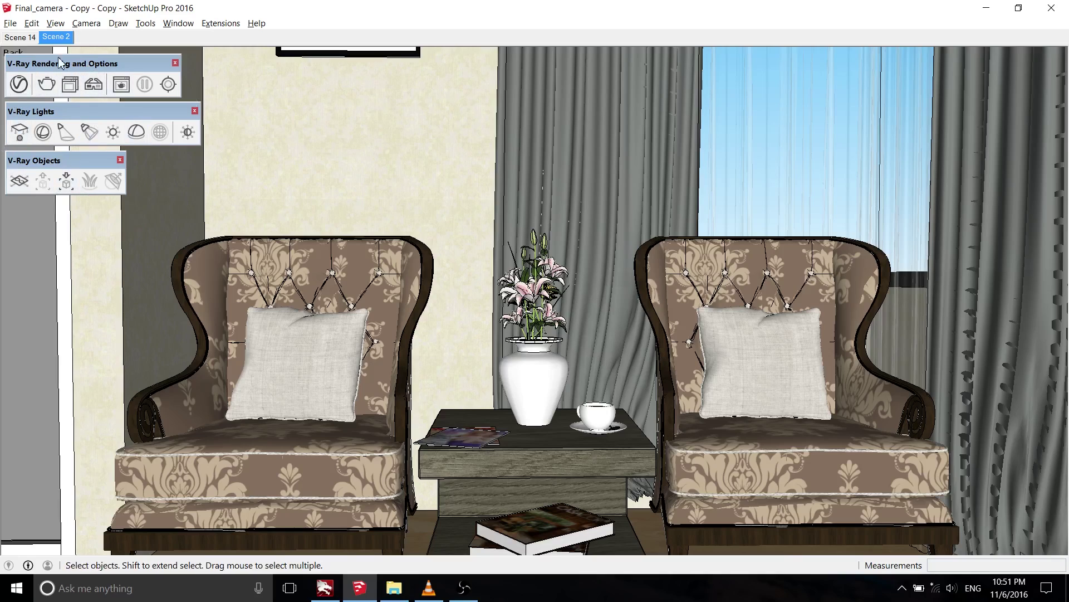
Step: Open the V-Ray Asset Editor with the material library expanded and review the settings of the new_curtain material
{"action": "left_click", "coordinate": [20, 84]}
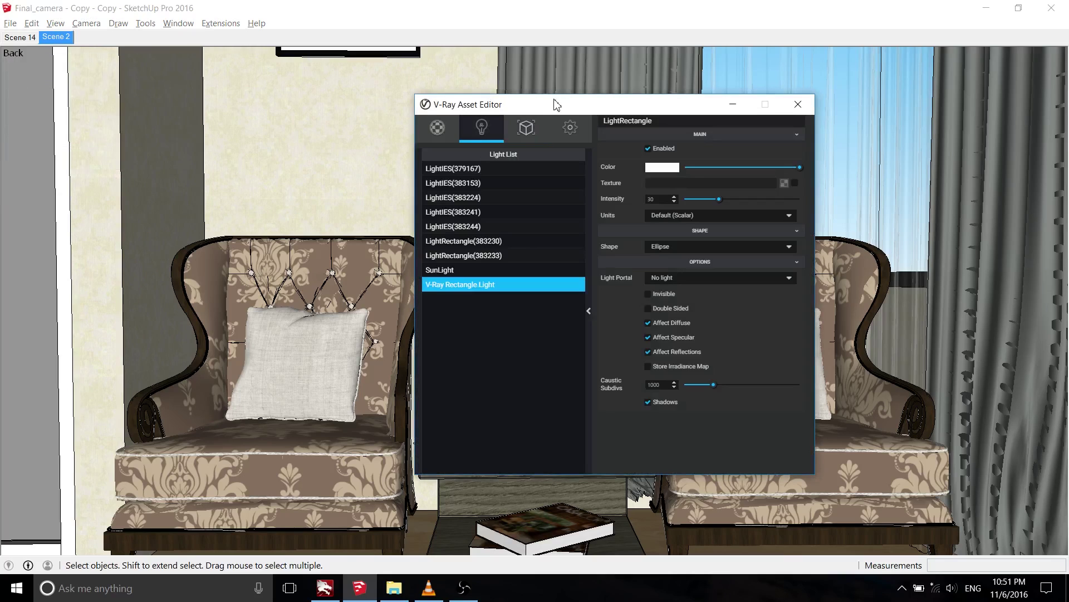
{"action": "left_click_drag", "start_coordinate": [554, 103], "coordinate": [505, 94]}
{"action": "left_click", "coordinate": [462, 131]}
{"action": "left_click", "coordinate": [433, 259]}
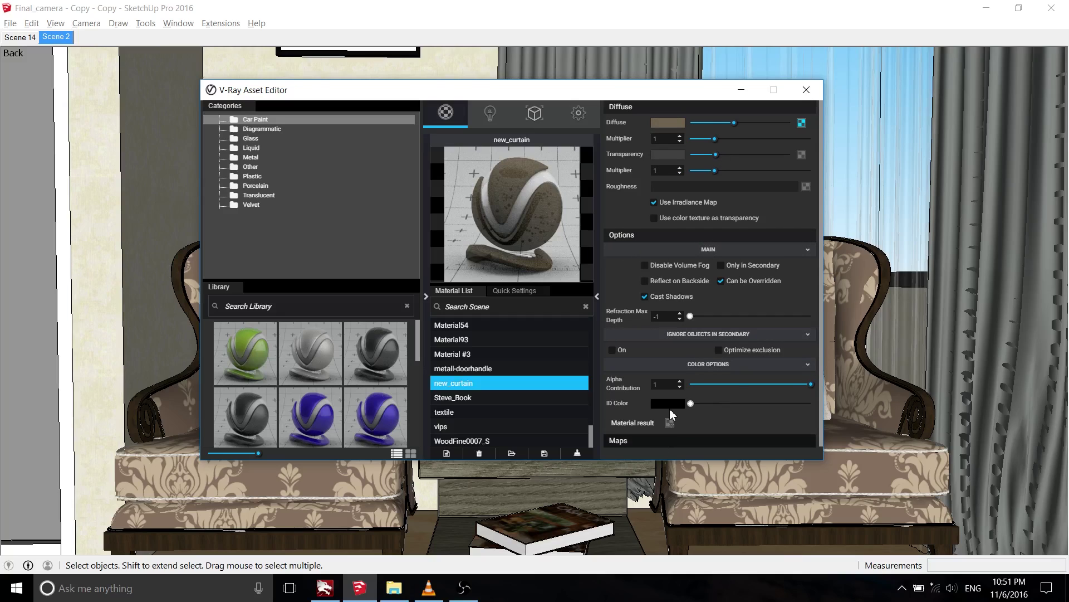
{"action": "scroll", "coordinate": [674, 407], "scroll_direction": "down", "scroll_amount": 5}
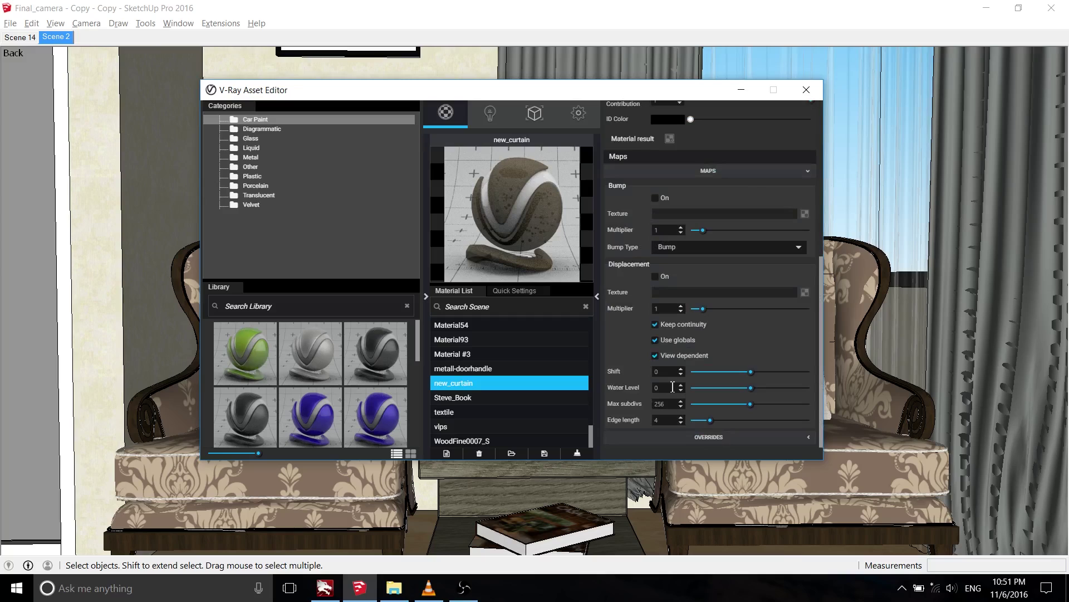
Step: Add the Velvet Green material from the Velvet library category and darken its diffuse color in the quick settings
{"action": "left_click", "coordinate": [251, 204]}
{"action": "left_click", "coordinate": [245, 429]}
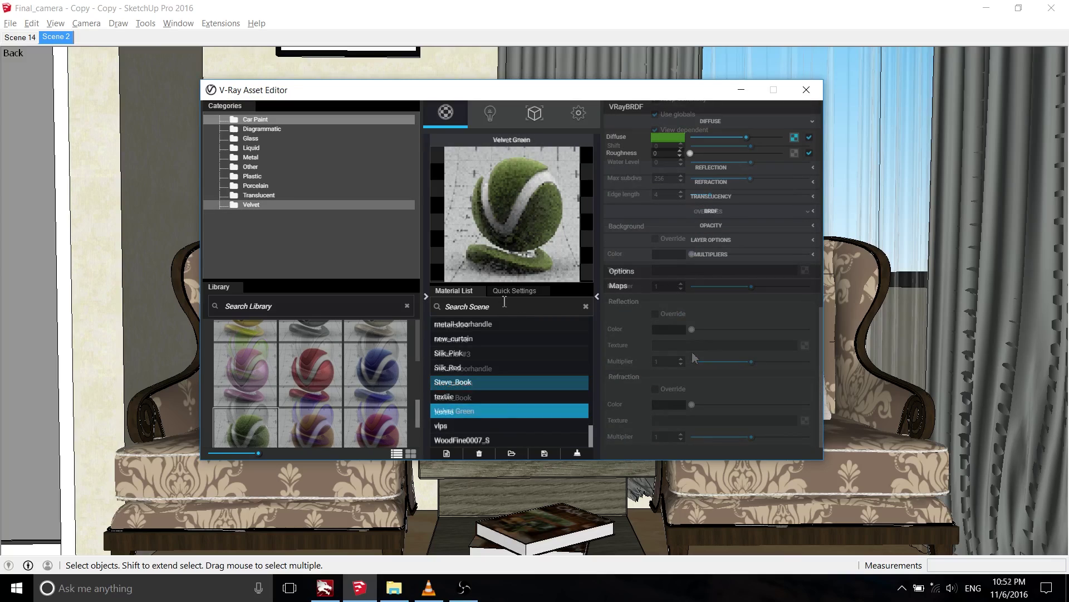
{"action": "left_click", "coordinate": [515, 290]}
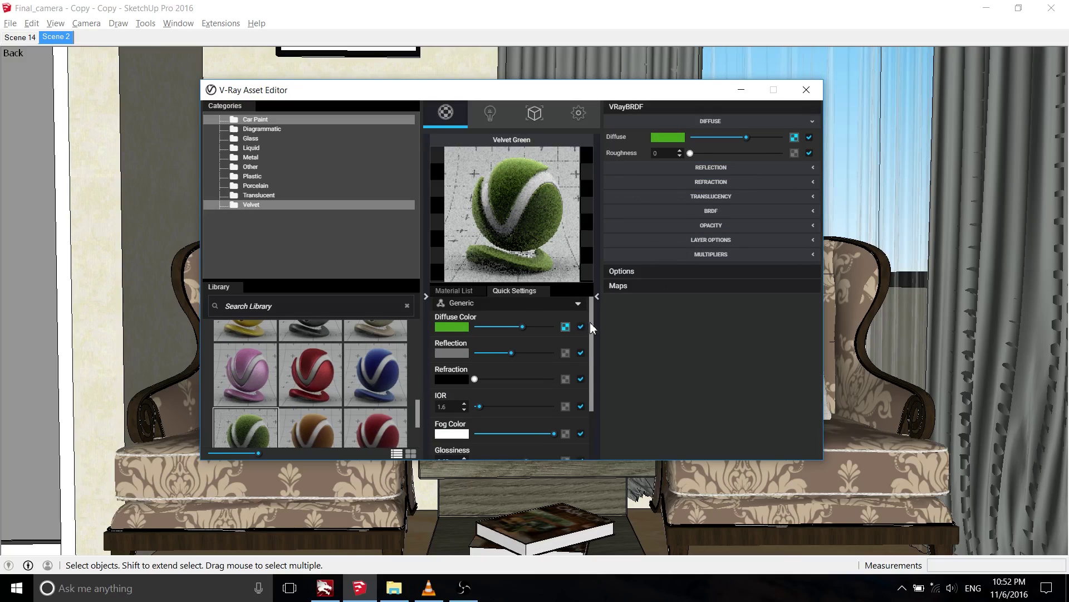
{"action": "mouse_move", "coordinate": [592, 328]}
{"action": "left_mouse_down"}
{"action": "mouse_move", "coordinate": [591, 393]}
{"action": "mouse_move", "coordinate": [591, 319]}
{"action": "left_mouse_up"}
{"action": "left_click_drag", "start_coordinate": [522, 327], "coordinate": [484, 332]}
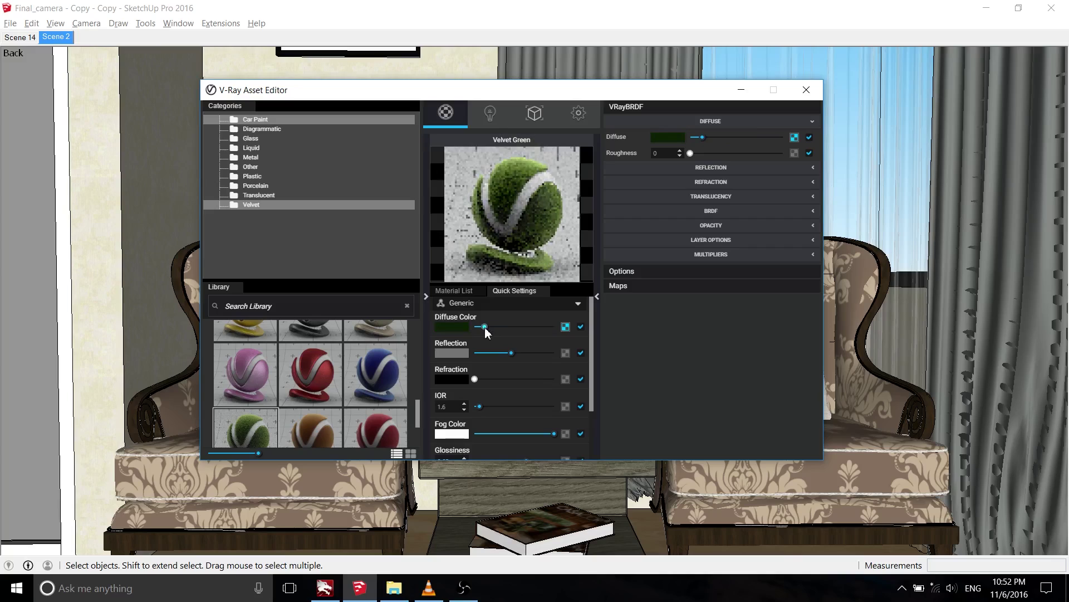
Step: Examine the scene's light list, geometry list and the Global Switches, System and Environment render settings in the Asset Editor
{"action": "left_click", "coordinate": [490, 113]}
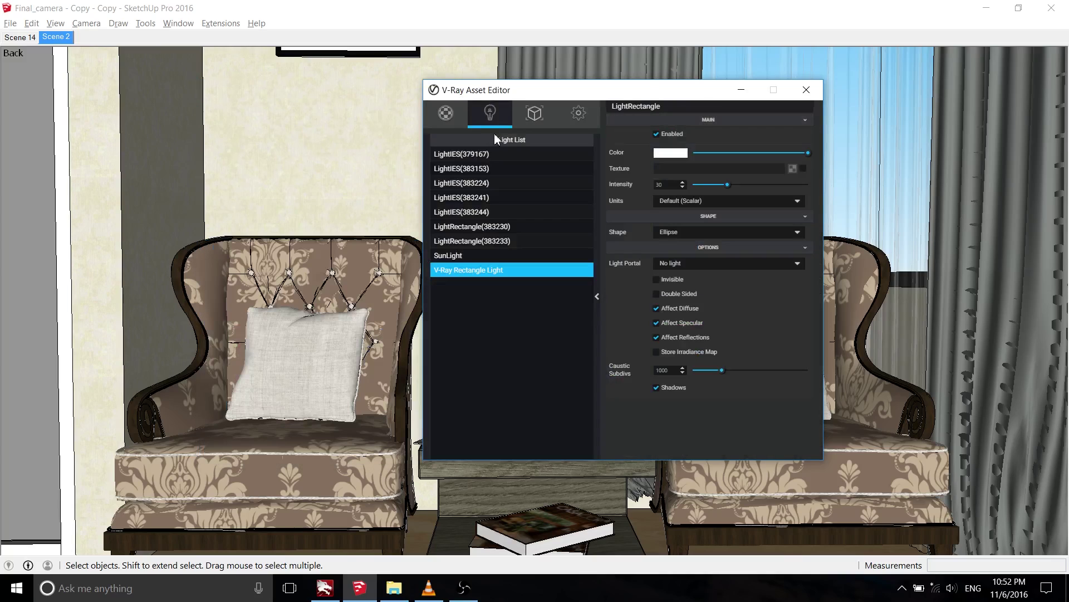
{"action": "left_click", "coordinate": [532, 118]}
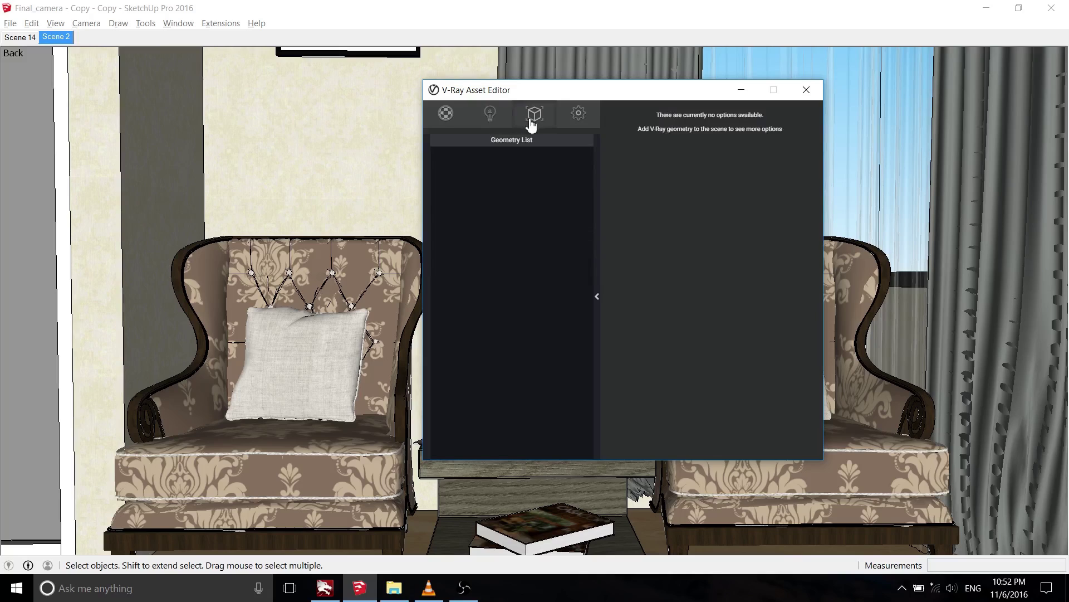
{"action": "left_click", "coordinate": [579, 116]}
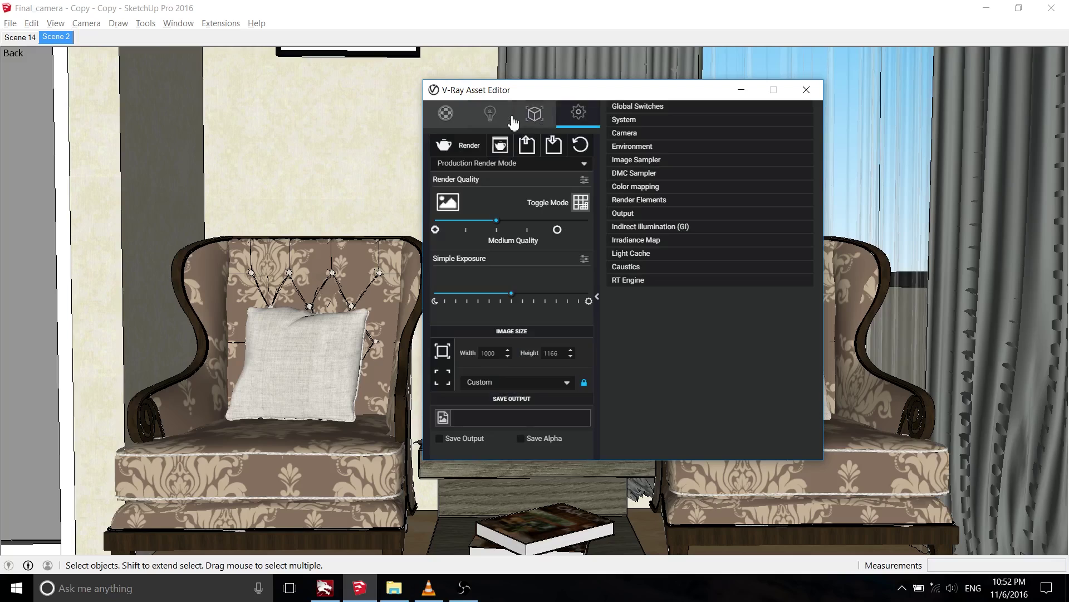
{"action": "left_click", "coordinate": [638, 106]}
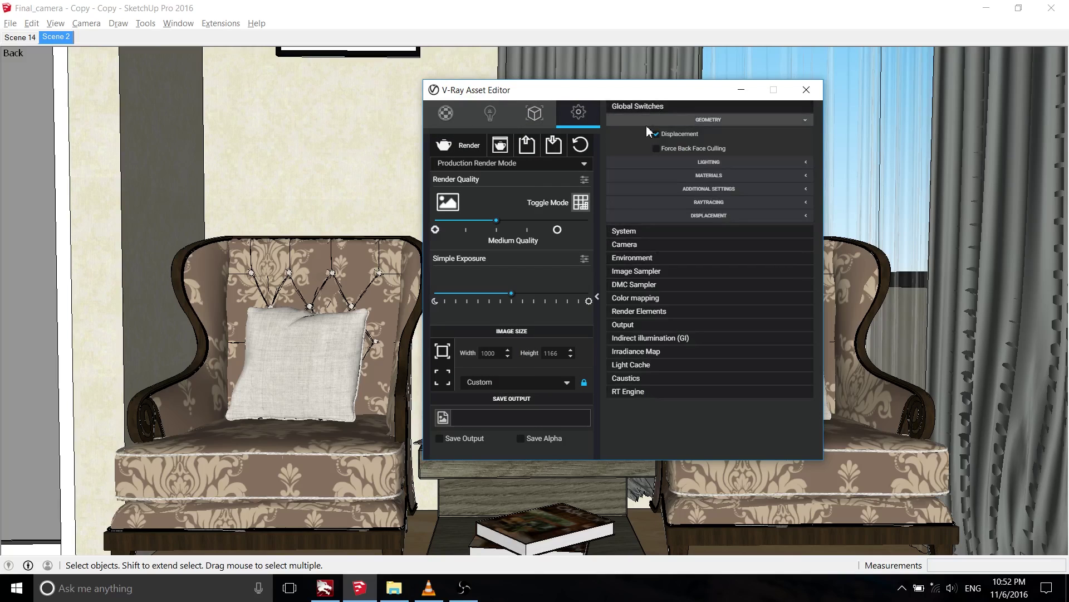
{"action": "left_click", "coordinate": [649, 233]}
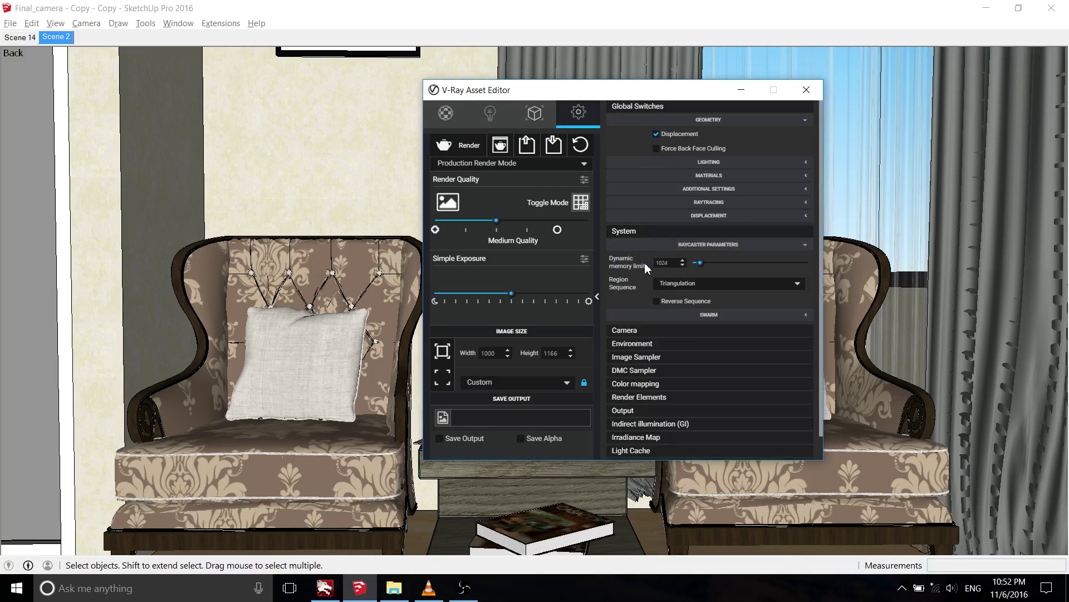
{"action": "left_click", "coordinate": [649, 344]}
{"action": "scroll", "coordinate": [661, 332], "scroll_direction": "down", "scroll_amount": 3}
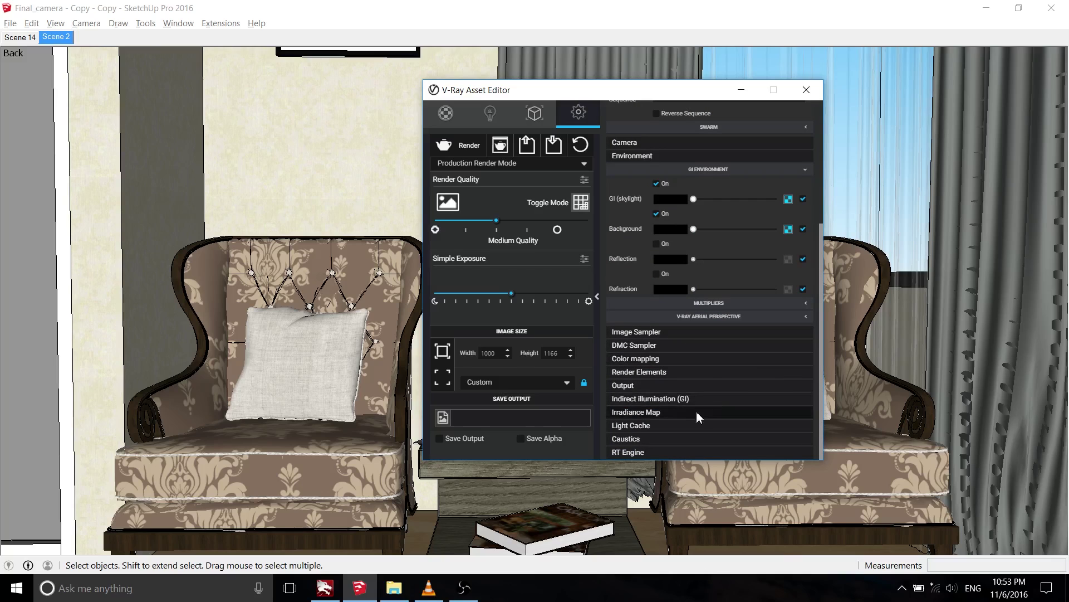
{"action": "scroll", "coordinate": [678, 330], "scroll_direction": "up", "scroll_amount": 5}
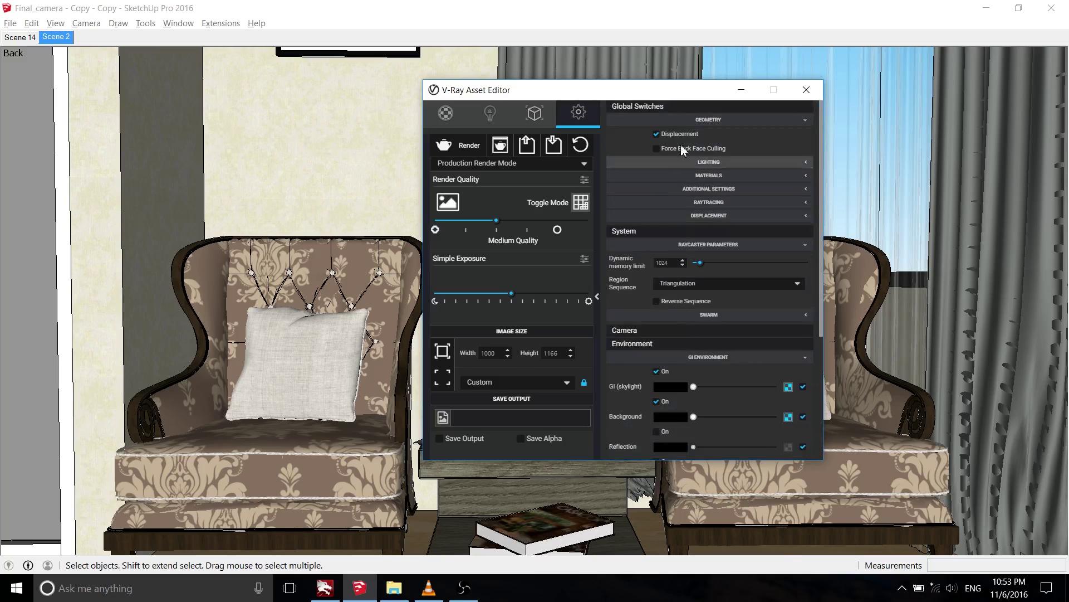
{"action": "left_click", "coordinate": [673, 108]}
{"action": "left_click", "coordinate": [660, 120]}
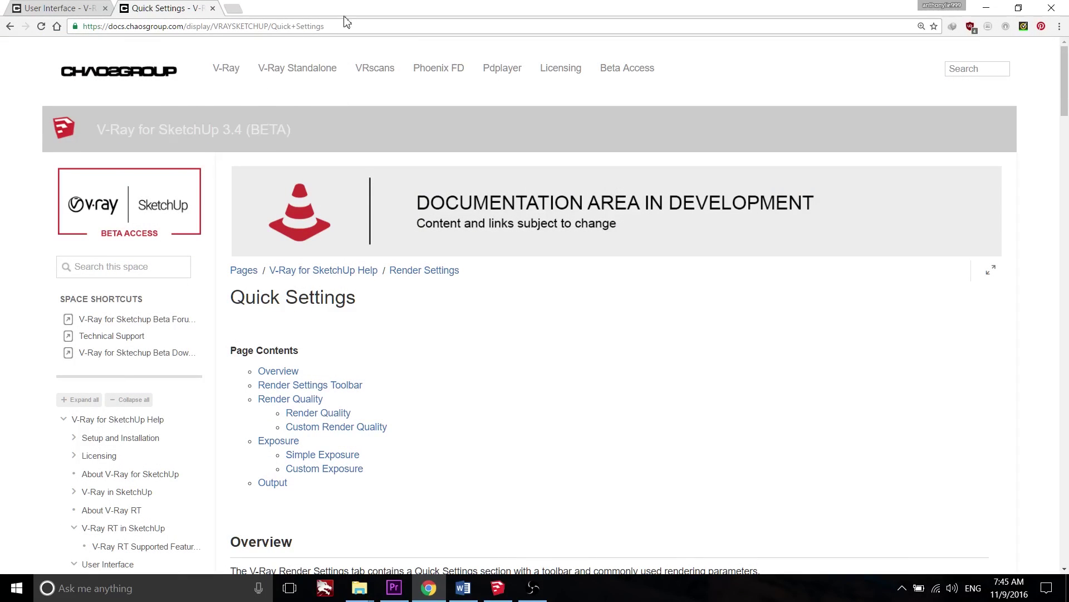
Step: Switch to Chrome, highlight the address of the V-Ray for SketchUp Quick Settings documentation page and look through the page
{"action": "left_click_drag", "start_coordinate": [322, 26], "coordinate": [71, 28]}
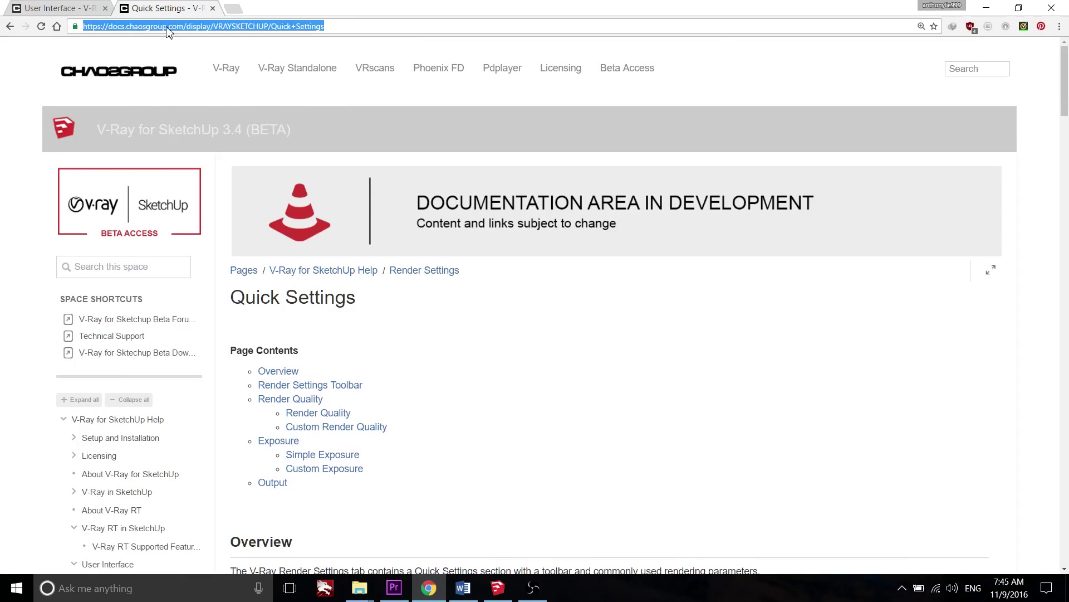
{"action": "left_click", "coordinate": [1068, 83]}
{"action": "left_click_drag", "start_coordinate": [1067, 83], "coordinate": [1068, 217]}
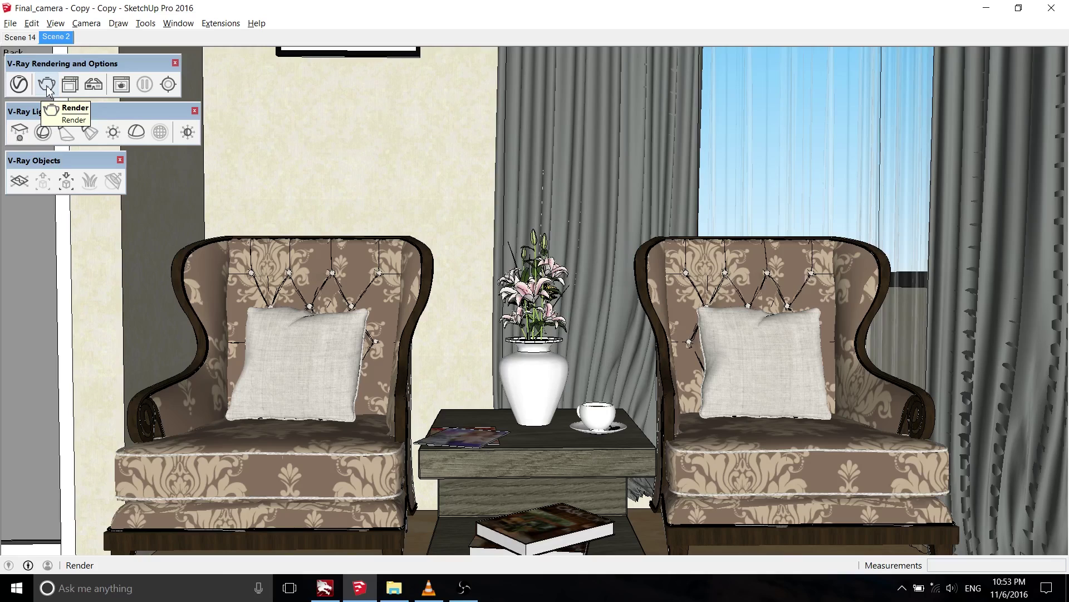
Step: Return to SketchUp, reopen the V-Ray Asset Editor's render settings and view the available render modes
{"action": "left_click", "coordinate": [19, 84]}
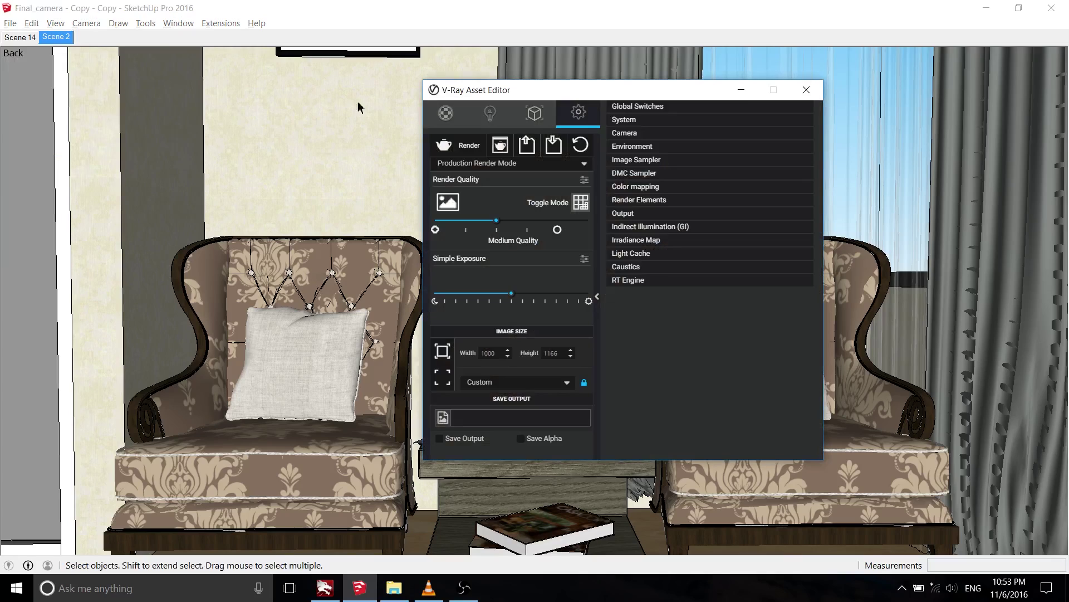
{"action": "left_click", "coordinate": [462, 163]}
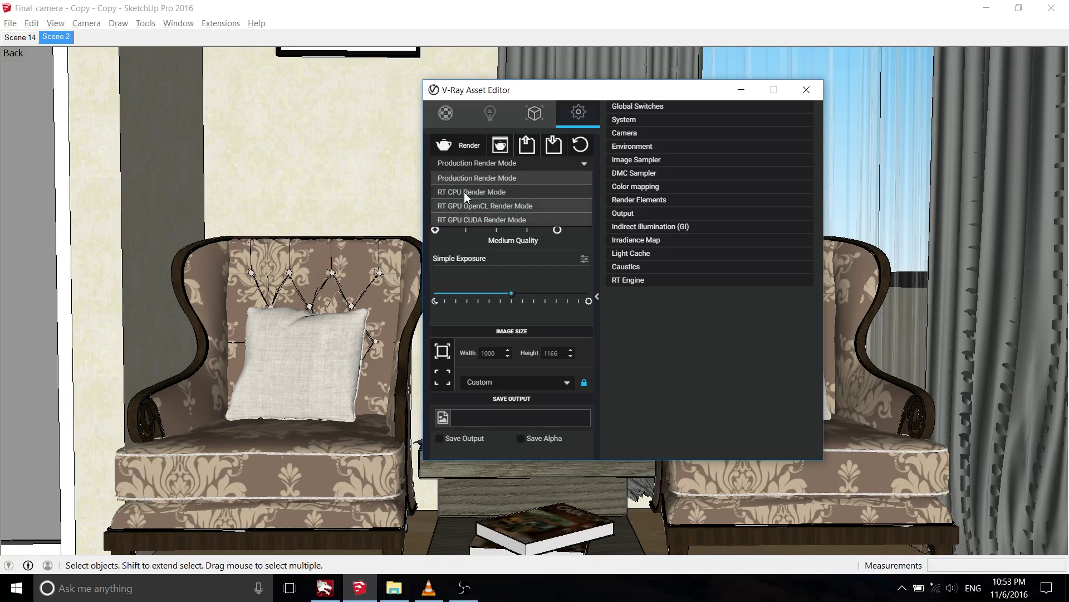
{"action": "left_click", "coordinate": [419, 39]}
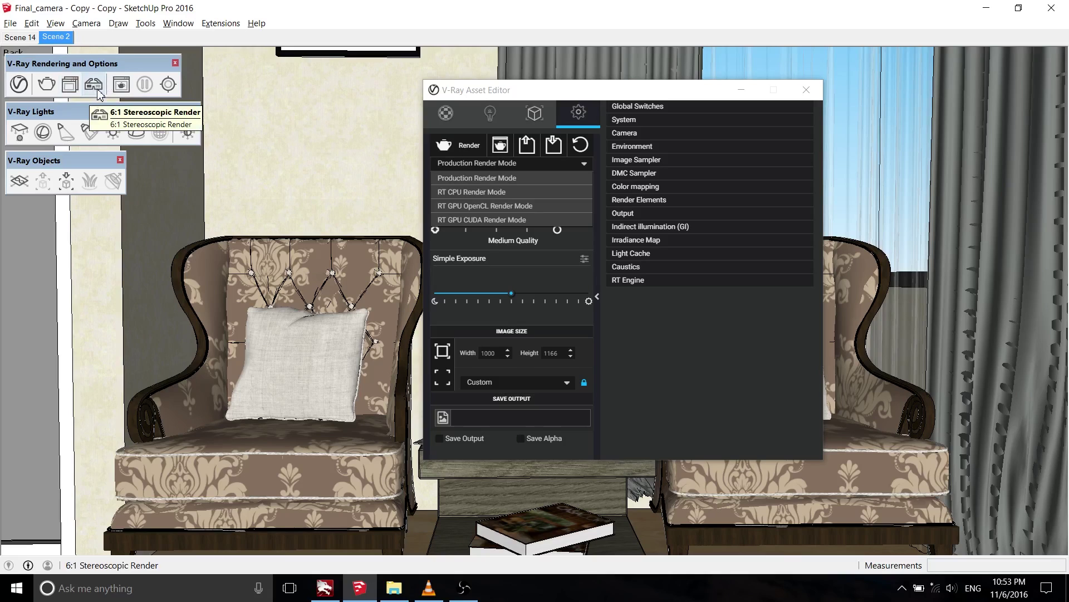
Step: Show the V-Ray frame buffer and inspect the rendered image of the two armchairs down to the floor
{"action": "left_click", "coordinate": [121, 84]}
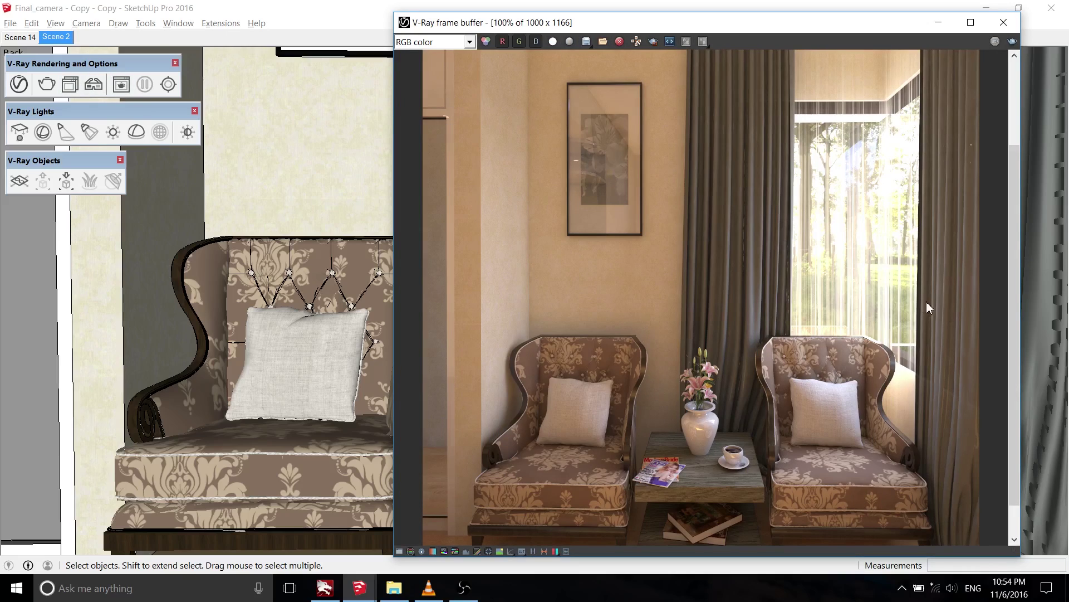
{"action": "left_click_drag", "start_coordinate": [1014, 261], "coordinate": [1015, 293]}
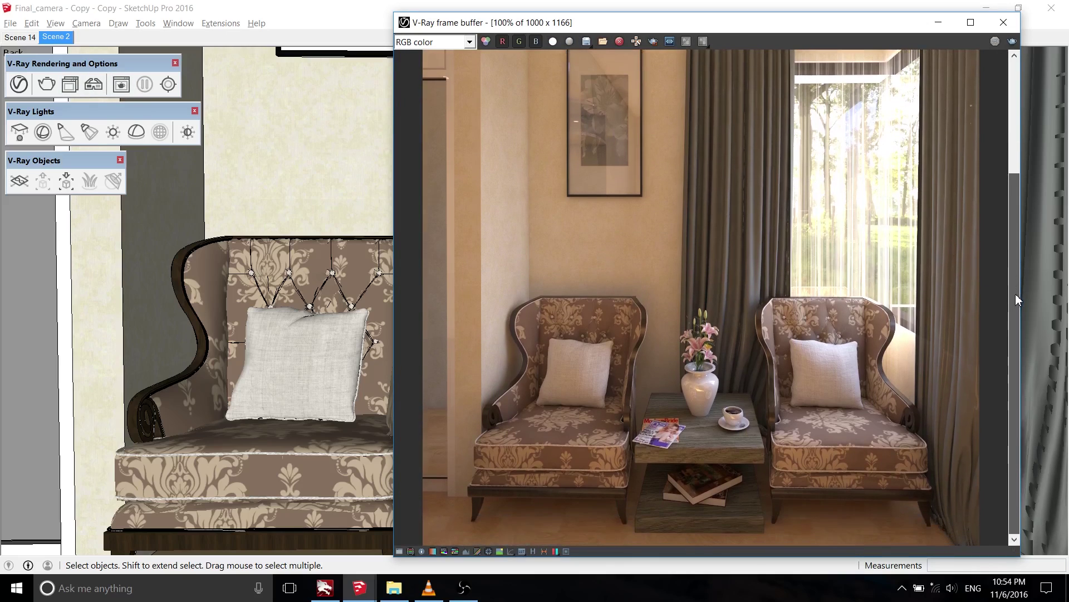
{"action": "left_click", "coordinate": [322, 35]}
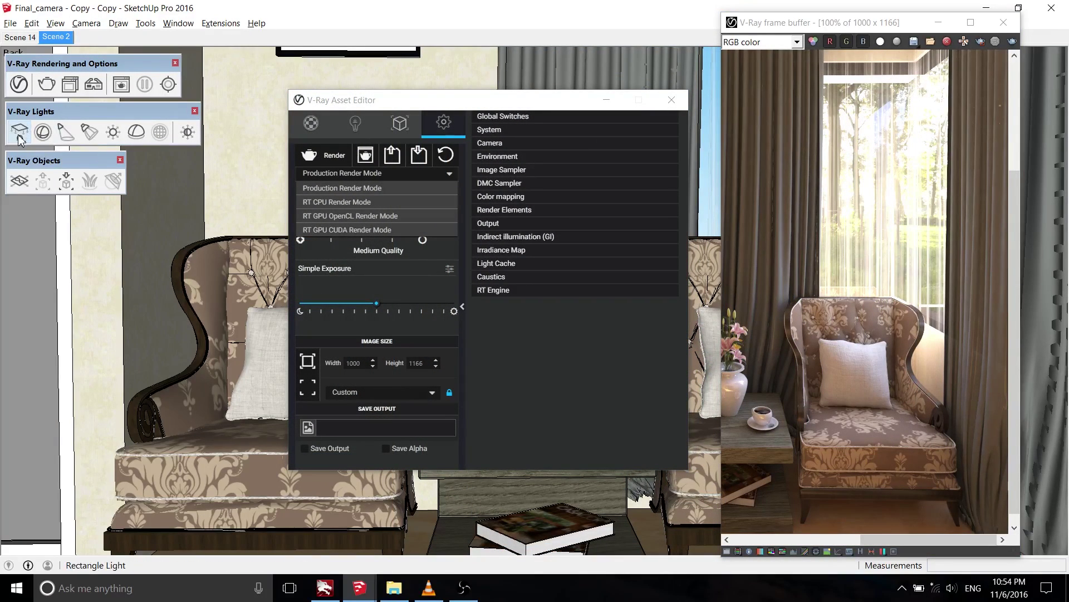
Step: Place a V-Ray rectangle light on the wall beside the left armchair and scale it wider and taller
{"action": "left_click", "coordinate": [20, 131]}
{"action": "left_click", "coordinate": [112, 279]}
{"action": "key", "text": "s"}
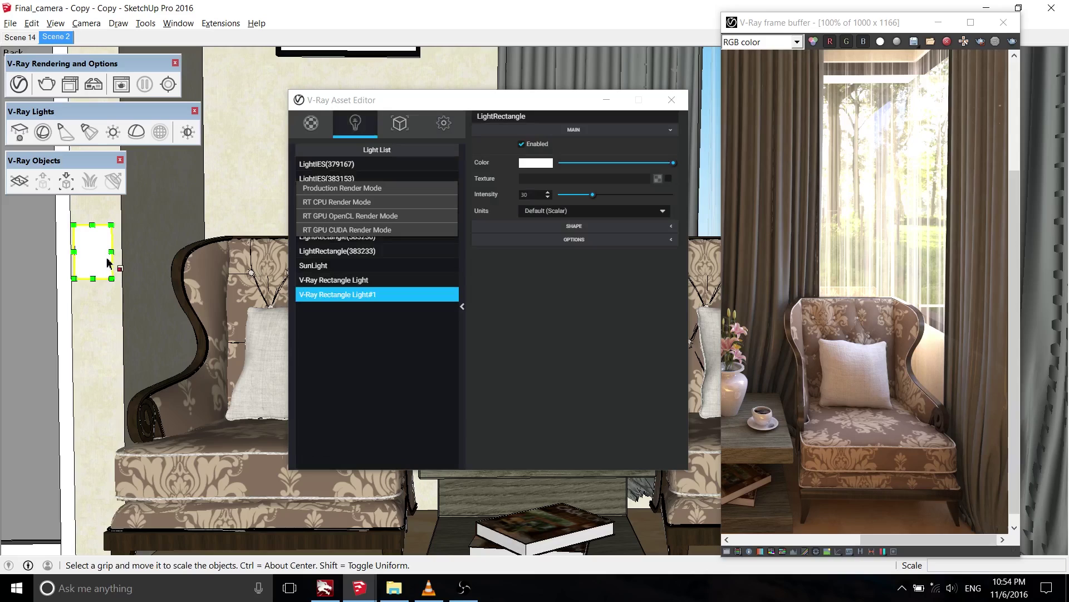
{"action": "left_click", "coordinate": [112, 252]}
{"action": "left_click", "coordinate": [213, 252]}
{"action": "key", "text": "space"}
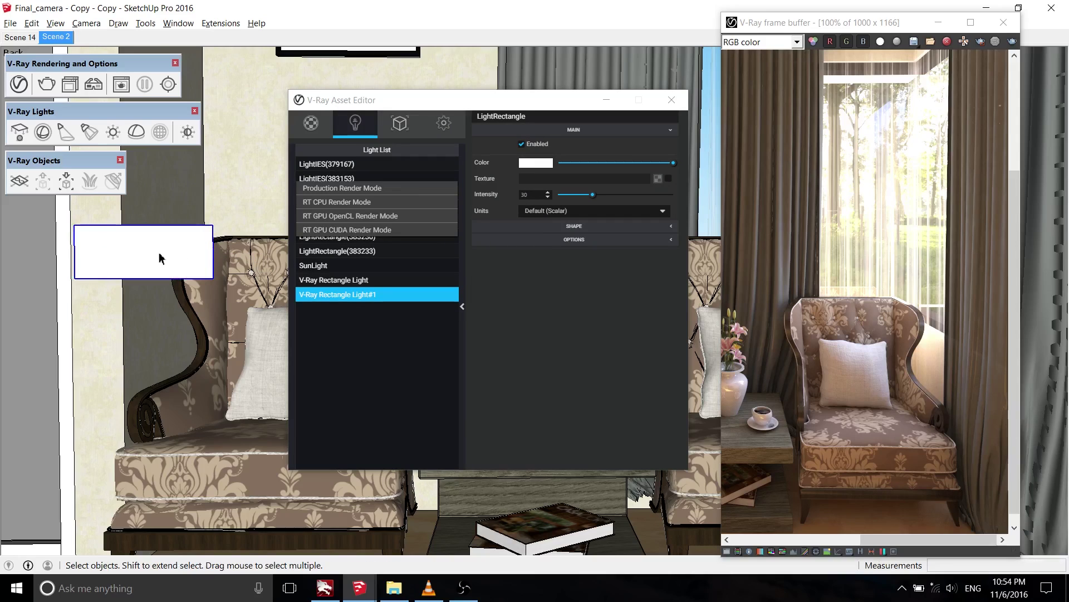
{"action": "key", "text": "m"}
{"action": "key", "text": "s"}
{"action": "left_click_drag", "start_coordinate": [213, 226], "coordinate": [262, 206]}
{"action": "key", "text": "space"}
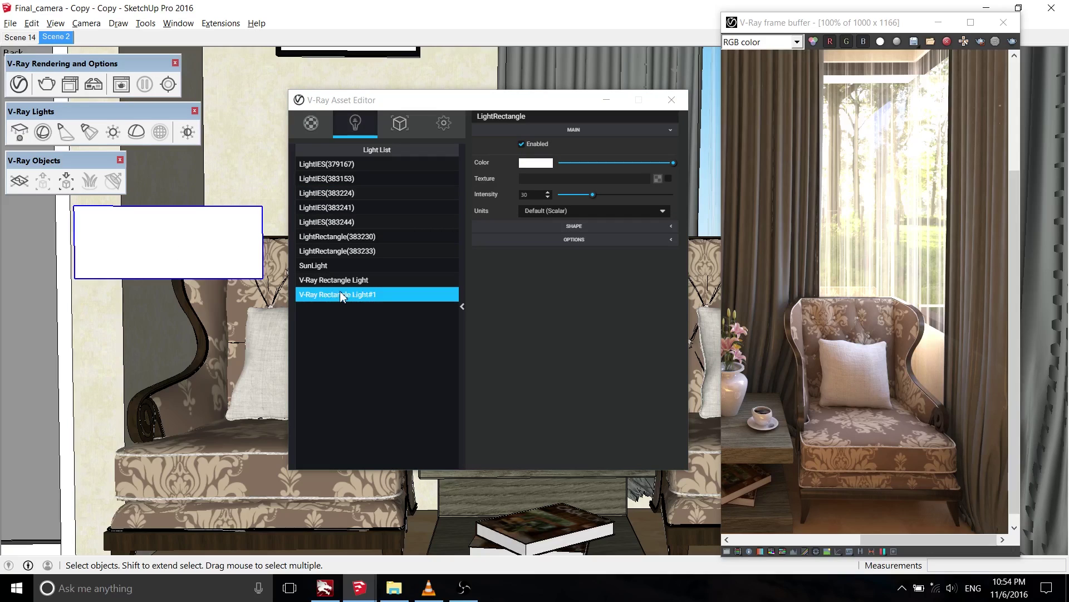
Step: Dim the new rectangle light's color slightly to RGB 246, 246, 246 and lower its intensity to 25.2
{"action": "mouse_move", "coordinate": [668, 163]}
{"action": "left_mouse_down"}
{"action": "mouse_move", "coordinate": [597, 163]}
{"action": "mouse_move", "coordinate": [667, 163]}
{"action": "left_mouse_up"}
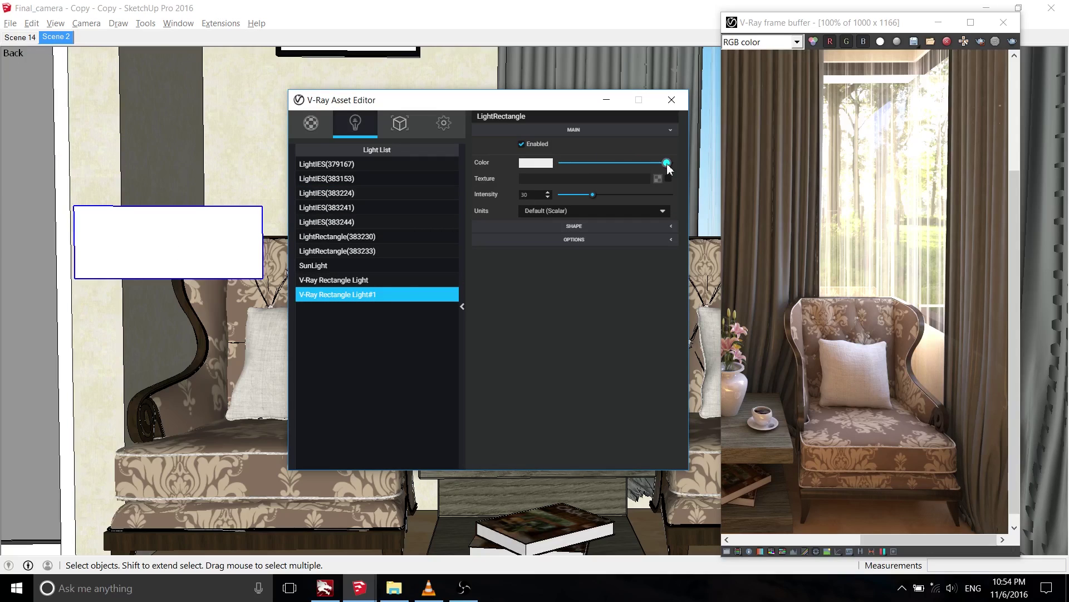
{"action": "left_click", "coordinate": [538, 164]}
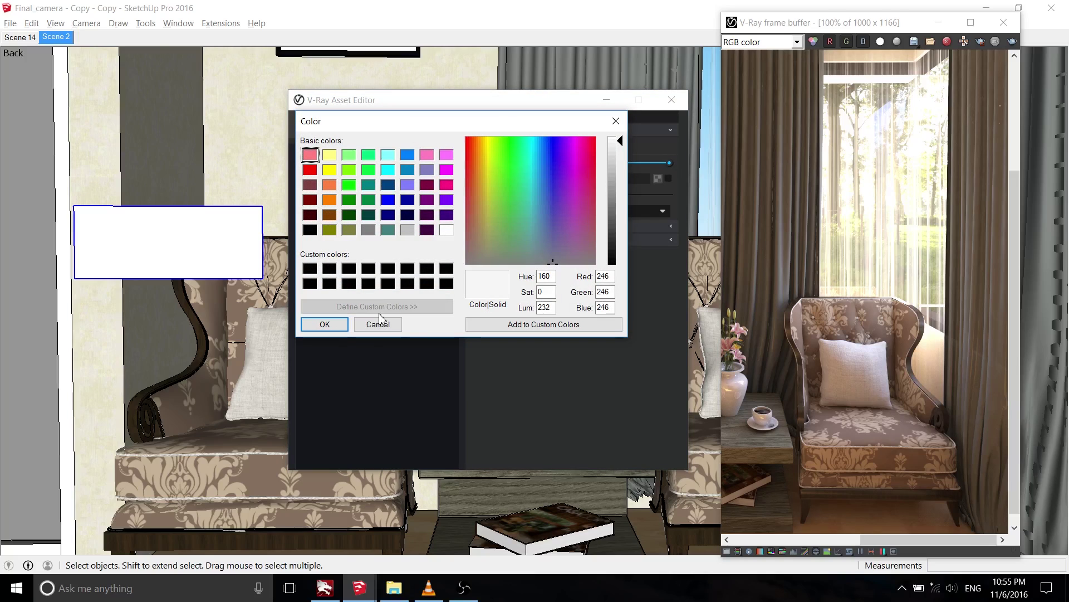
{"action": "left_click", "coordinate": [325, 324]}
{"action": "left_click_drag", "start_coordinate": [567, 195], "coordinate": [596, 196]}
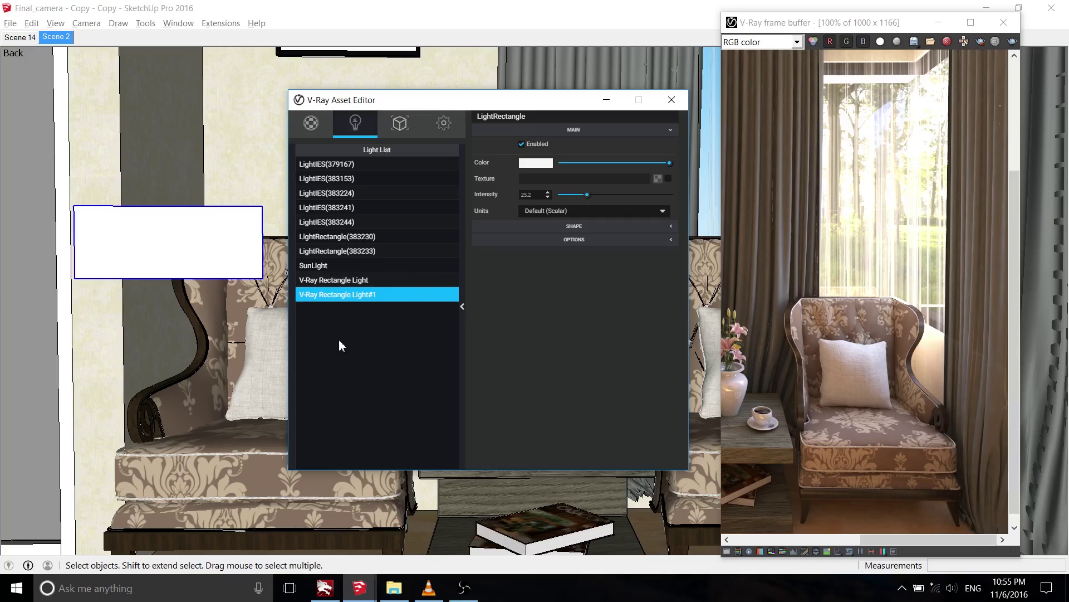
Step: Expand the new light's shape and option settings and change its shape to Ellipse
{"action": "left_click", "coordinate": [606, 229]}
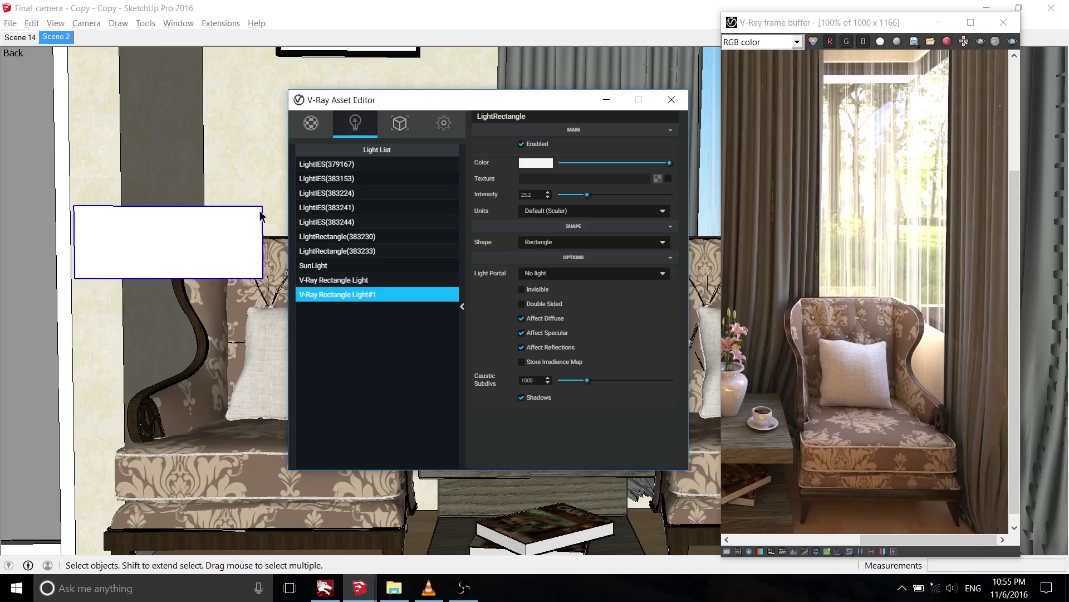
{"action": "left_click", "coordinate": [534, 242]}
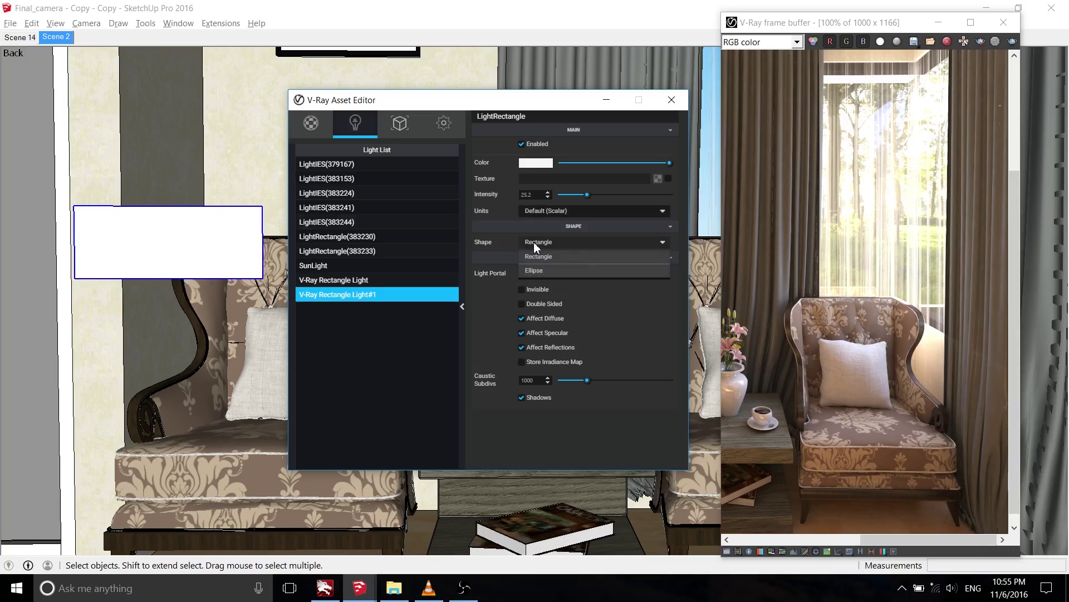
{"action": "left_click", "coordinate": [535, 271]}
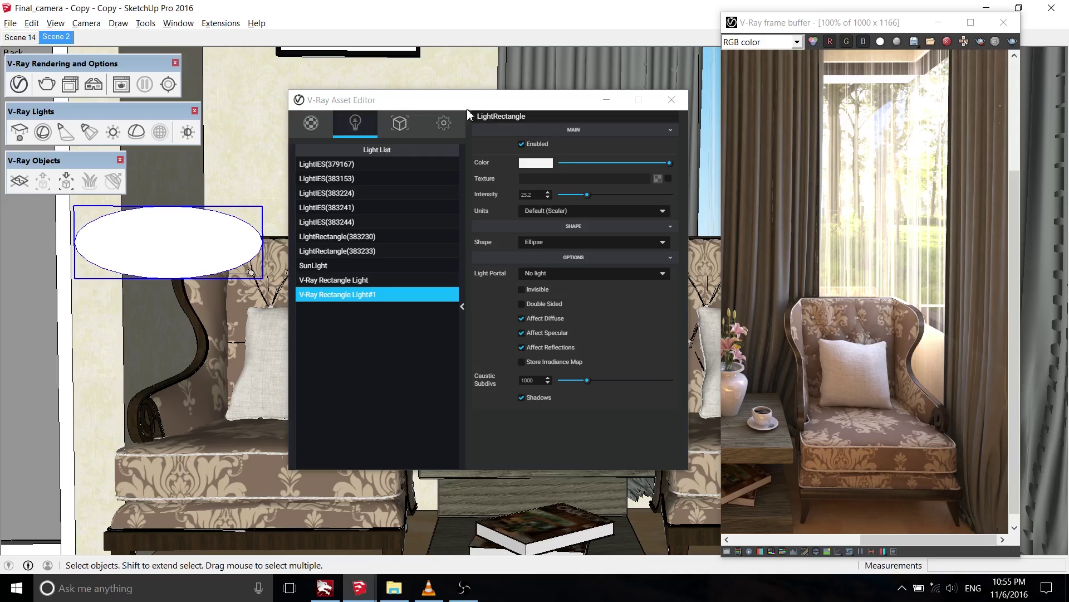
Step: Draw a rectangle about 360 by 315 mm on the floor in front of the left armchair
{"action": "left_click_drag", "start_coordinate": [468, 102], "coordinate": [615, 110]}
{"action": "key", "text": "l"}
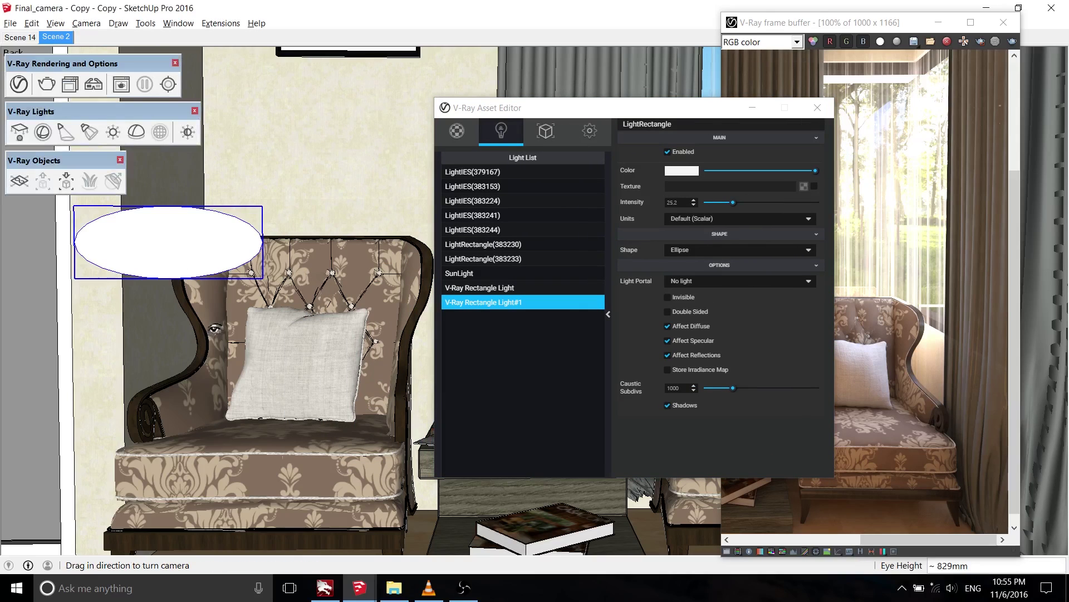
{"action": "left_click_drag", "start_coordinate": [215, 329], "coordinate": [232, 504]}
{"action": "key", "text": "r"}
{"action": "left_click", "coordinate": [165, 435]}
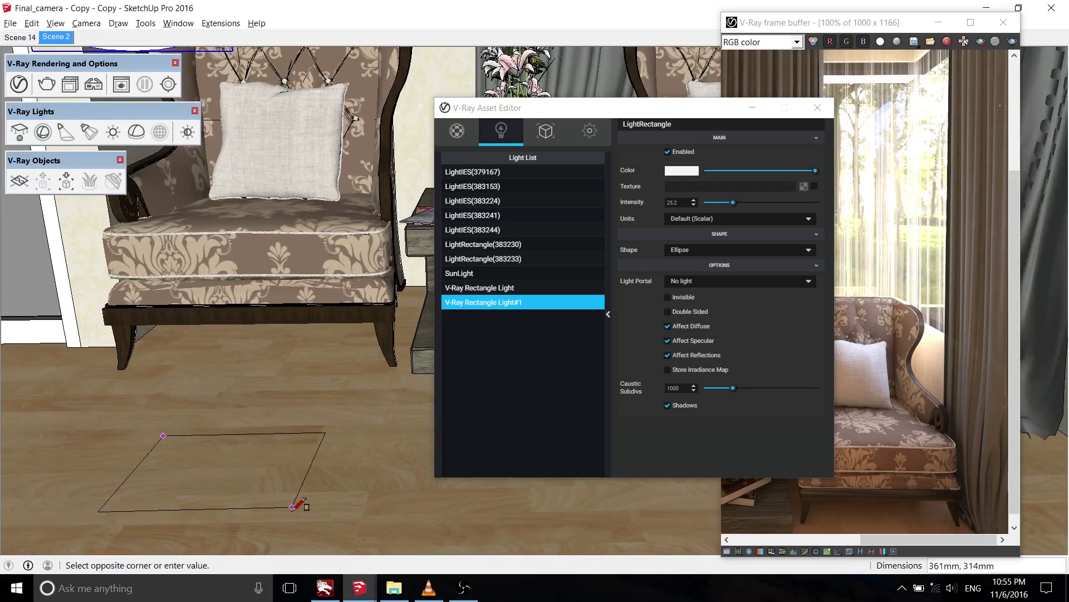
{"action": "left_click", "coordinate": [300, 510]}
Step: Push/Pull the floor rectangle upward into a box and select all of the box's geometry
{"action": "key", "text": "space"}
{"action": "key", "text": "p"}
{"action": "left_click_drag", "start_coordinate": [262, 487], "coordinate": [225, 431]}
{"action": "key", "text": "space"}
{"action": "triple_click", "coordinate": [213, 440]}
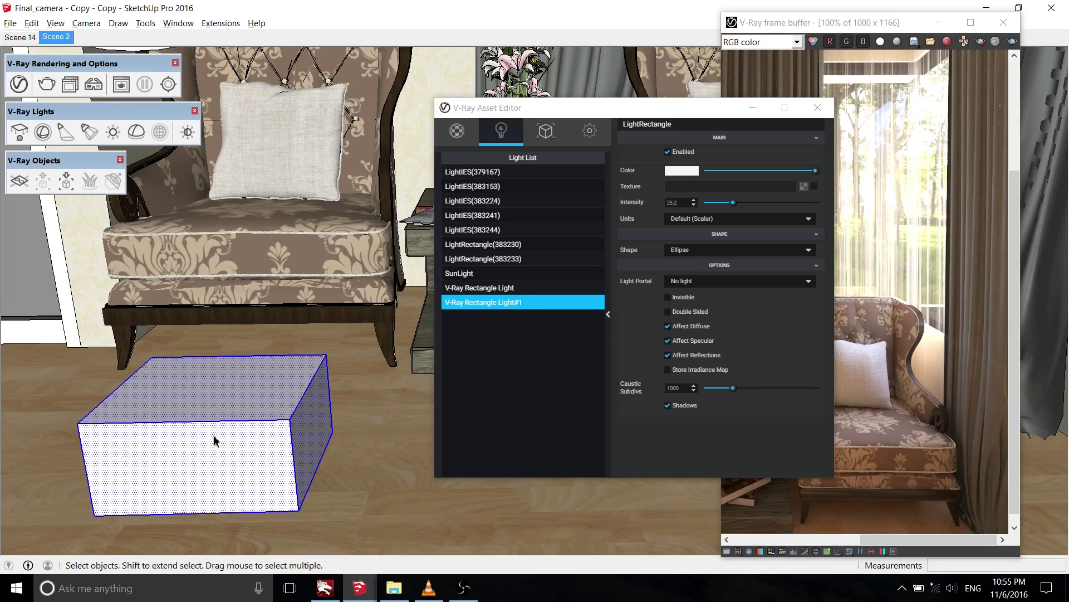
Step: Group the selected box and convert it into a V-Ray mesh light with an intensity of 30
{"action": "key", "text": "g"}
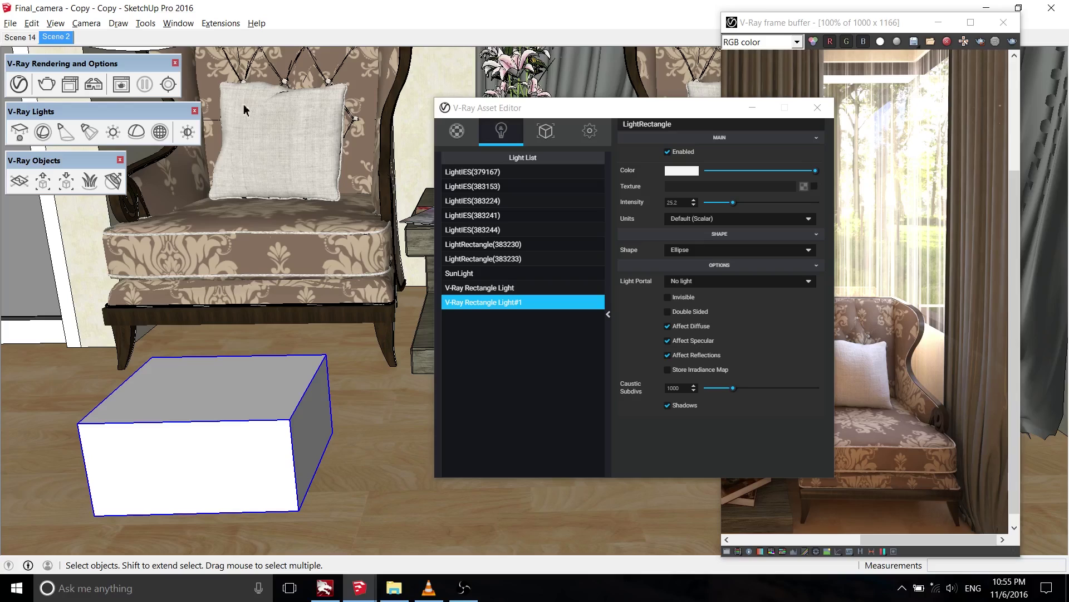
{"action": "left_click", "coordinate": [162, 132]}
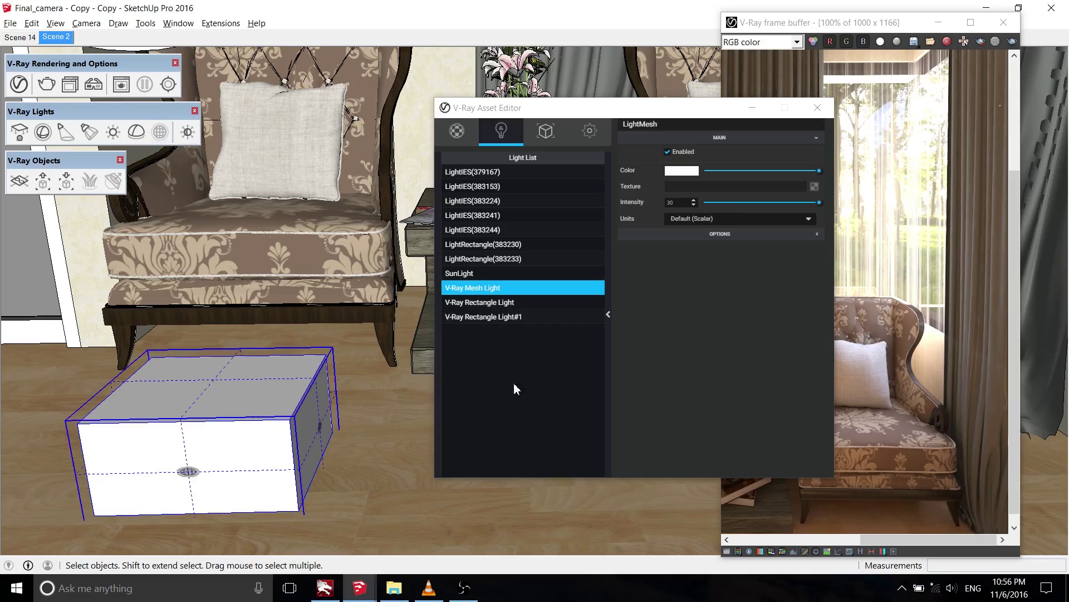
{"action": "middle_click_drag", "start_coordinate": [244, 428], "coordinate": [273, 390]}
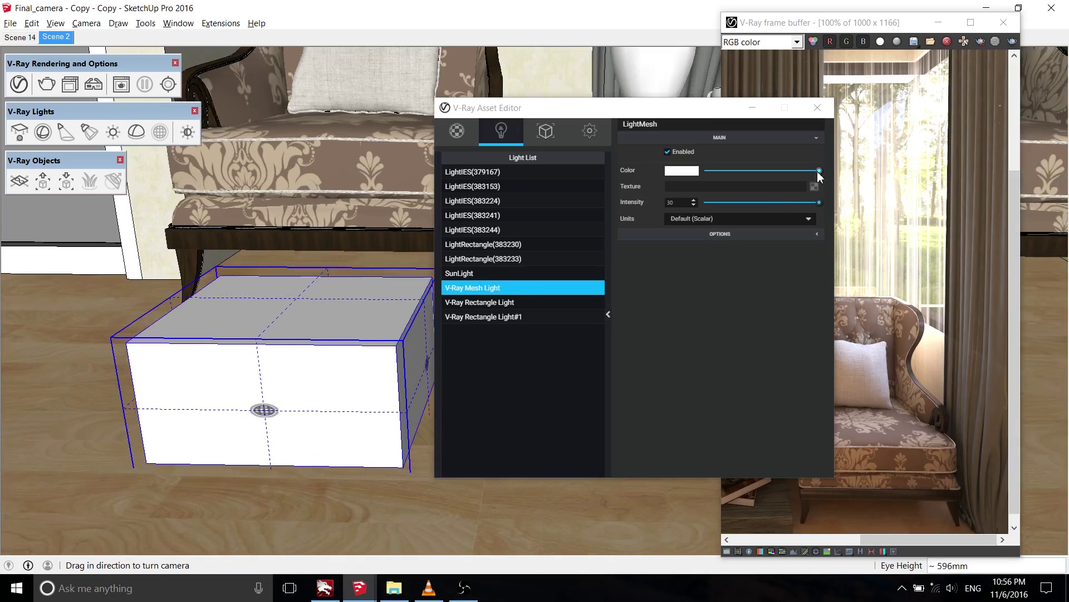
{"action": "mouse_move", "coordinate": [820, 202]}
{"action": "left_mouse_down"}
{"action": "mouse_move", "coordinate": [794, 209]}
{"action": "mouse_move", "coordinate": [816, 207]}
{"action": "left_mouse_up"}
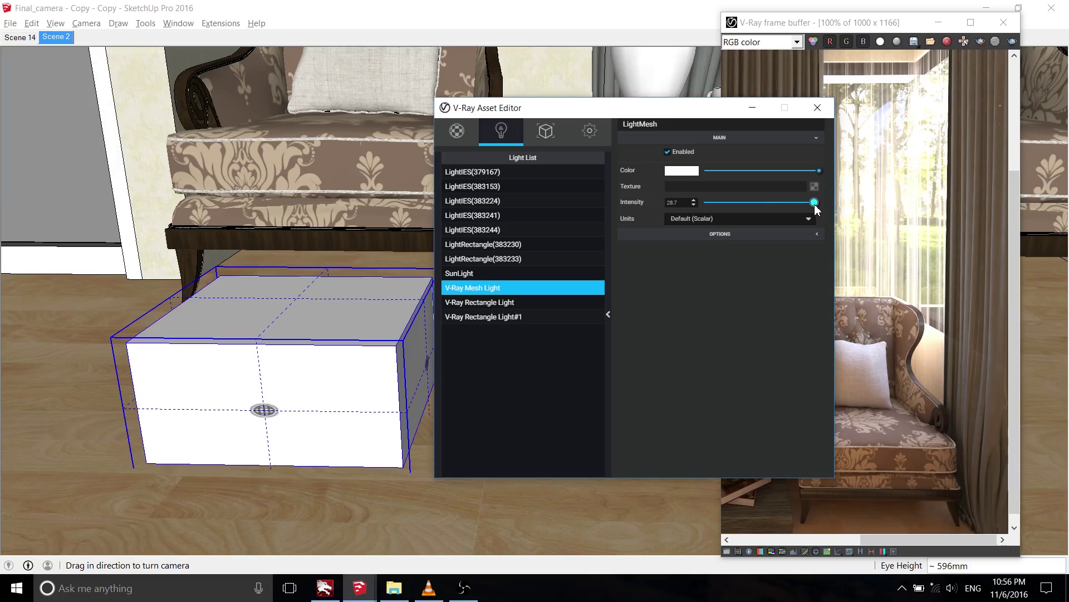
{"action": "left_click", "coordinate": [309, 14]}
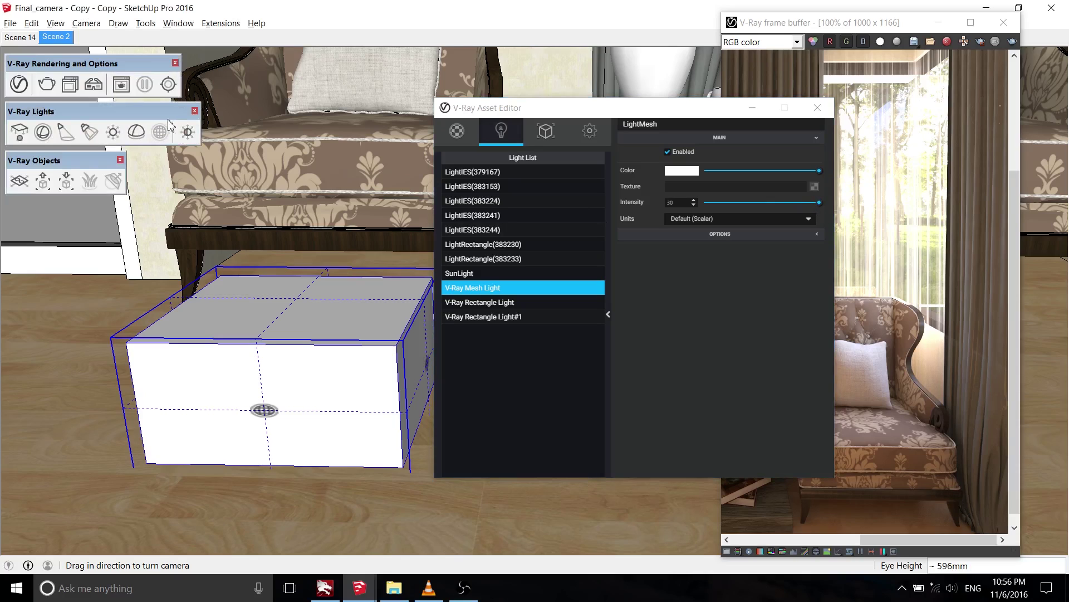
Step: Raise the ellipse light's intensity to 105 directly in the scene with the Light Intensity tool and display that light's settings
{"action": "mouse_move", "coordinate": [329, 363]}
{"action": "left_mouse_down"}
{"action": "mouse_move", "coordinate": [317, 249]}
{"action": "mouse_move", "coordinate": [305, 264]}
{"action": "mouse_move", "coordinate": [321, 262]}
{"action": "left_mouse_up"}
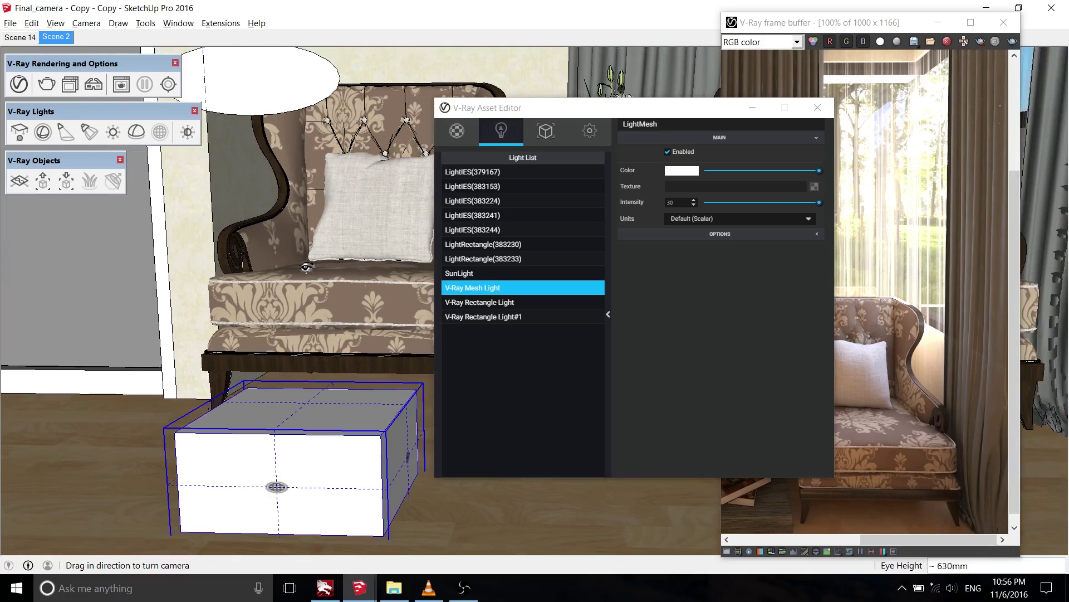
{"action": "left_click", "coordinate": [187, 133]}
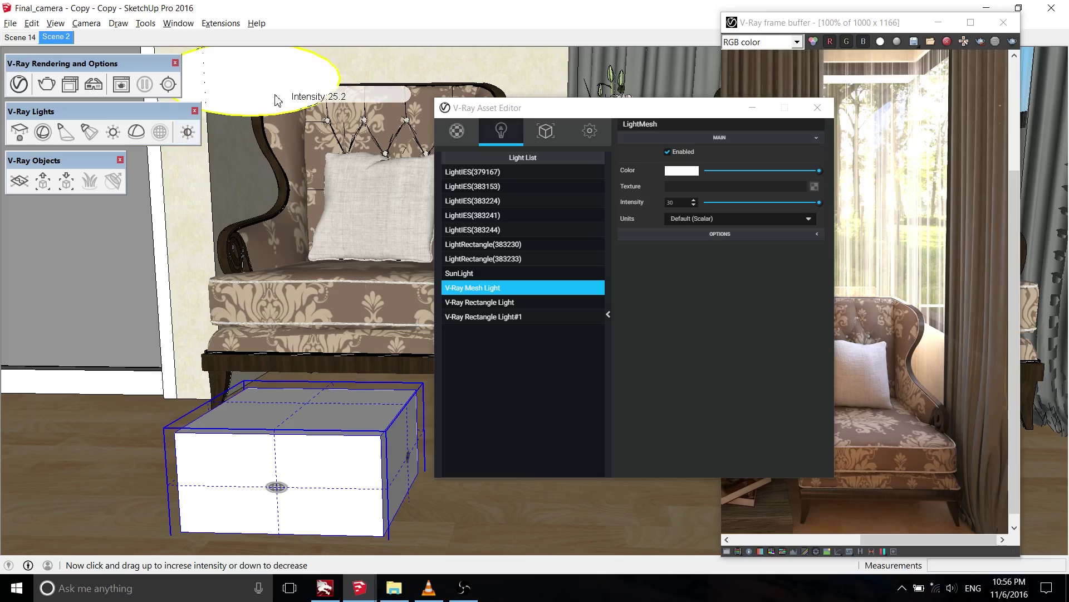
{"action": "left_click_drag", "start_coordinate": [275, 85], "coordinate": [274, 71]}
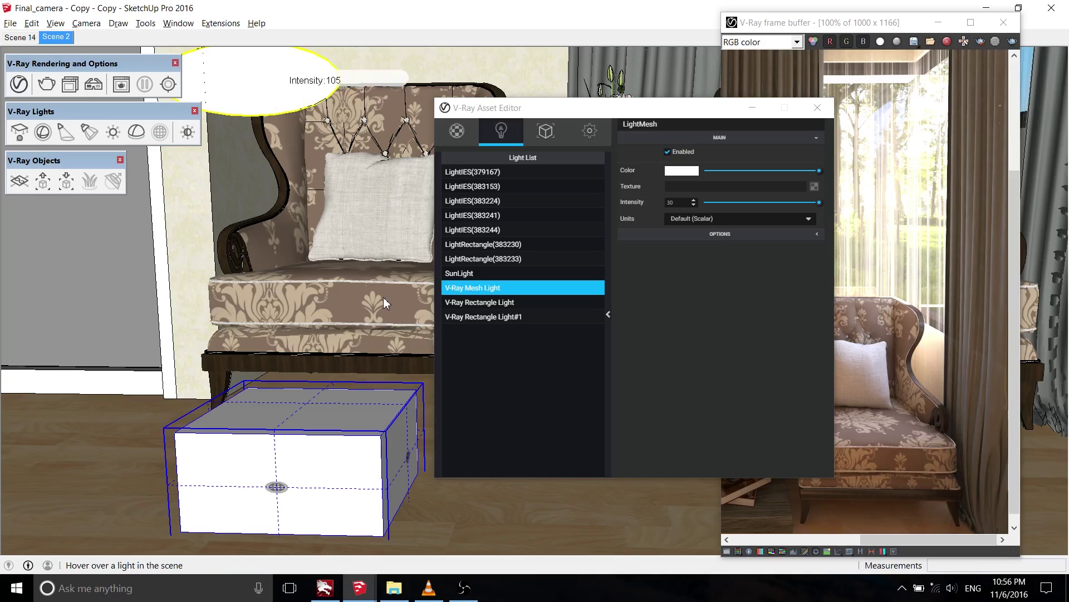
{"action": "left_click", "coordinate": [479, 318]}
{"action": "left_click", "coordinate": [479, 317]}
Step: Increase the ellipse light's intensity further, to about 161, directly in the scene
{"action": "left_click", "coordinate": [235, 86]}
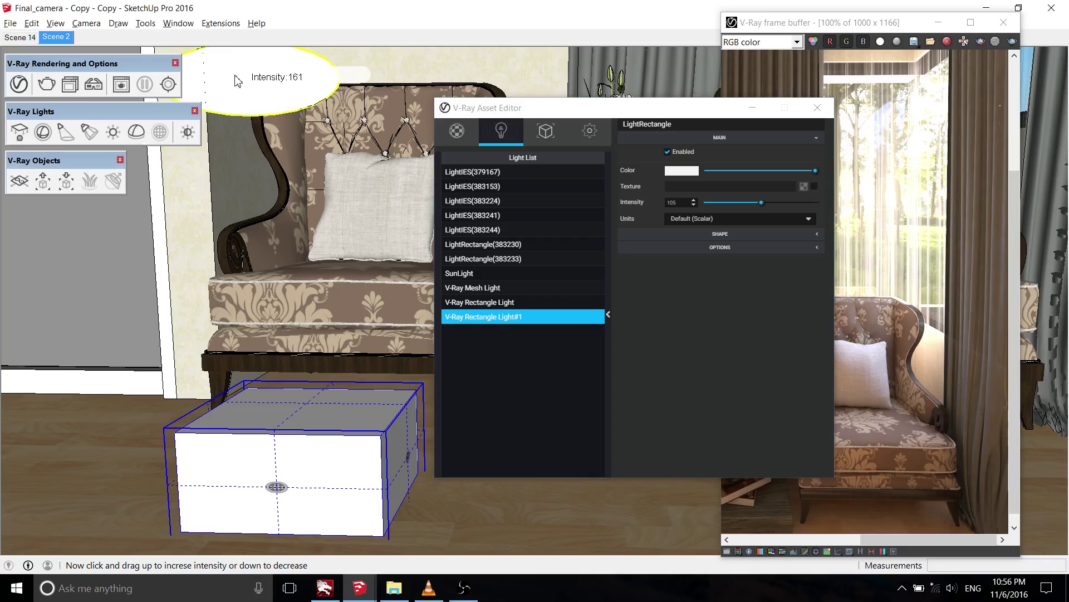
{"action": "left_click_drag", "start_coordinate": [240, 82], "coordinate": [269, 78]}
{"action": "left_click", "coordinate": [277, 94]}
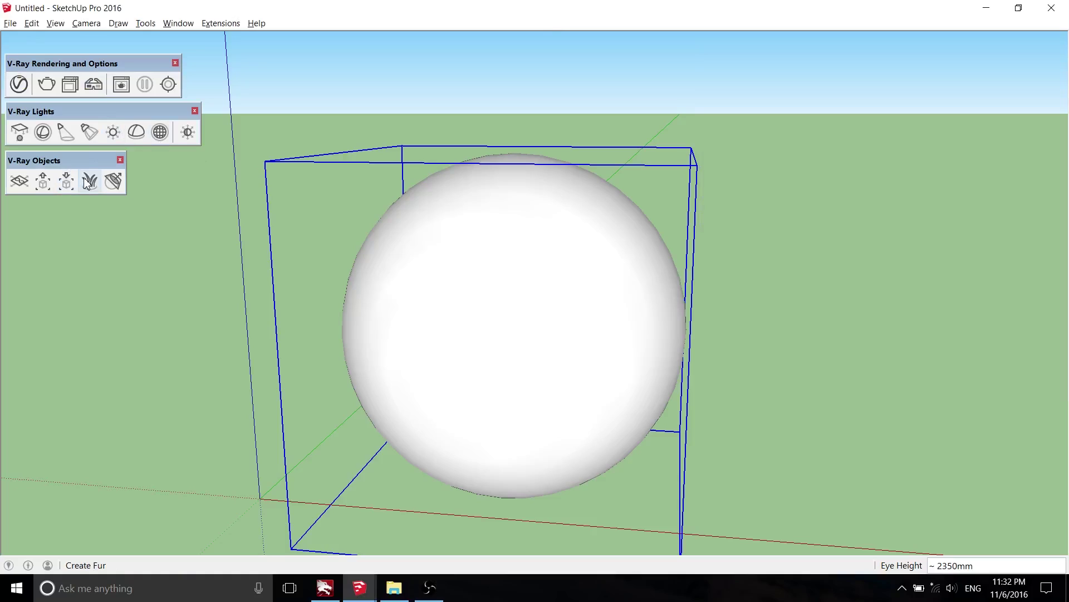
Step: Add V-Ray Fur to the selected sphere and display the fur's basic parameters in the Asset Editor
{"action": "left_click", "coordinate": [90, 181]}
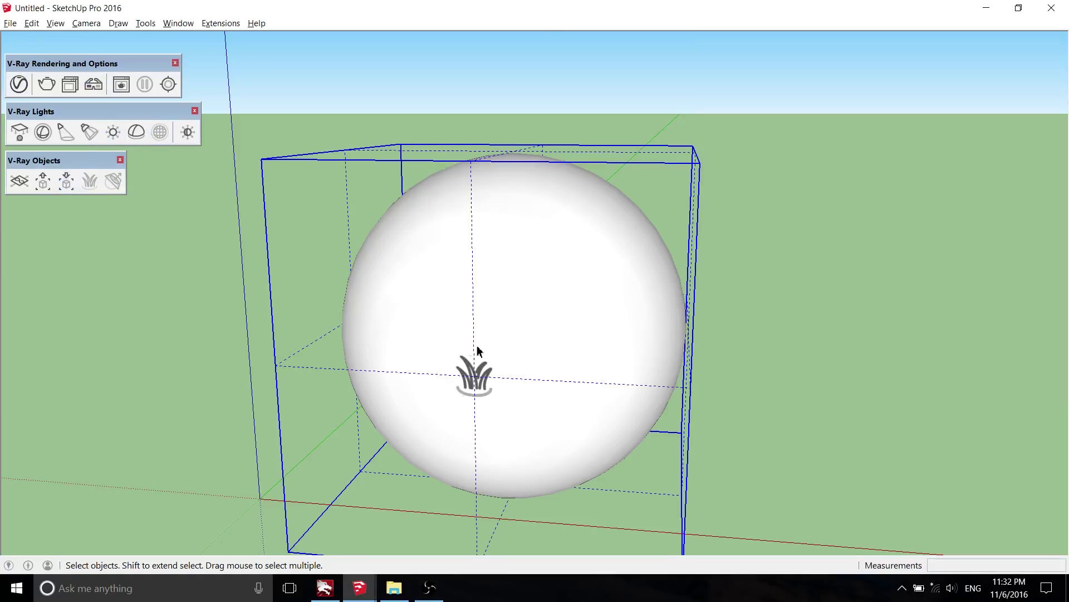
{"action": "left_click", "coordinate": [19, 84]}
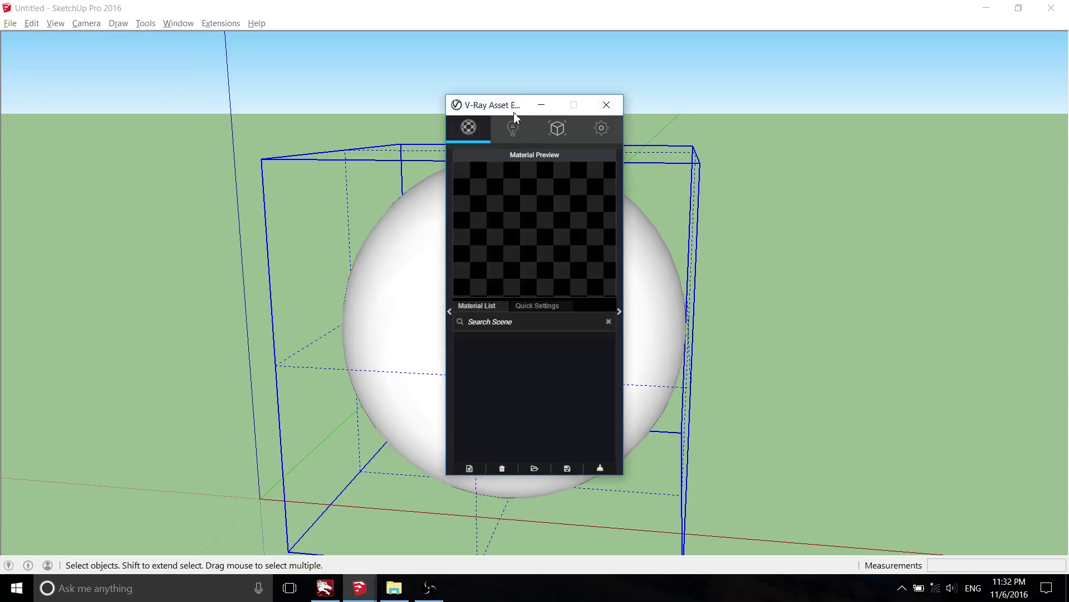
{"action": "left_click_drag", "start_coordinate": [515, 113], "coordinate": [772, 110]}
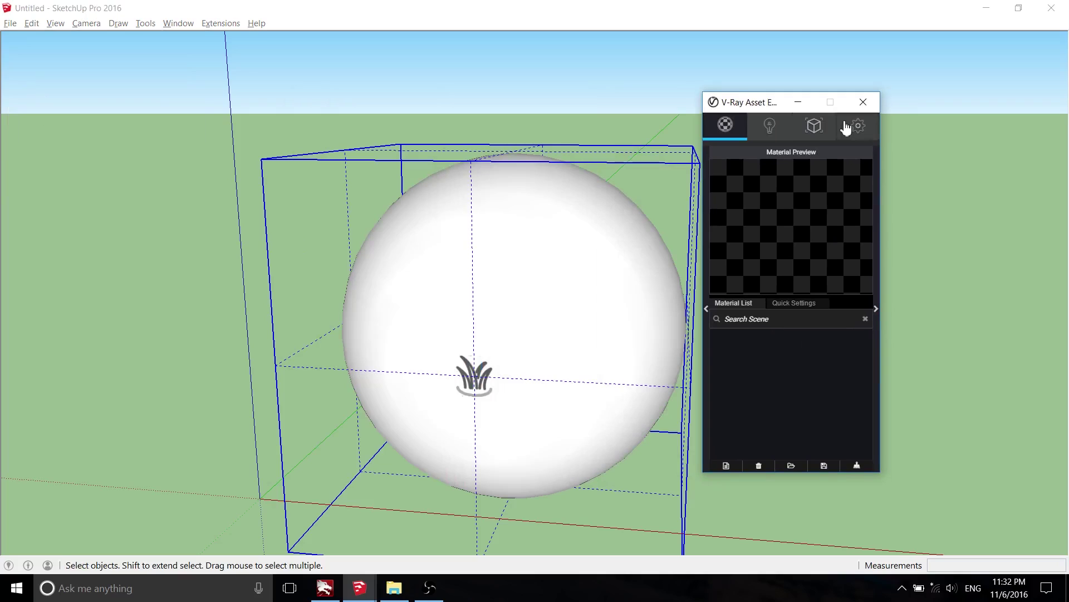
{"action": "left_click", "coordinate": [813, 130]}
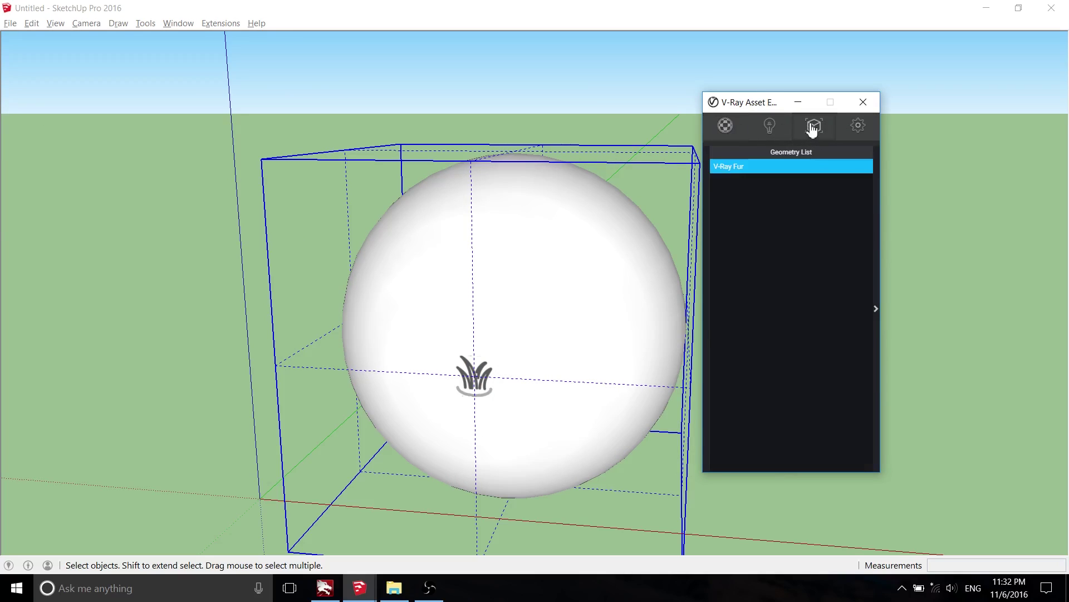
{"action": "left_click", "coordinate": [875, 219]}
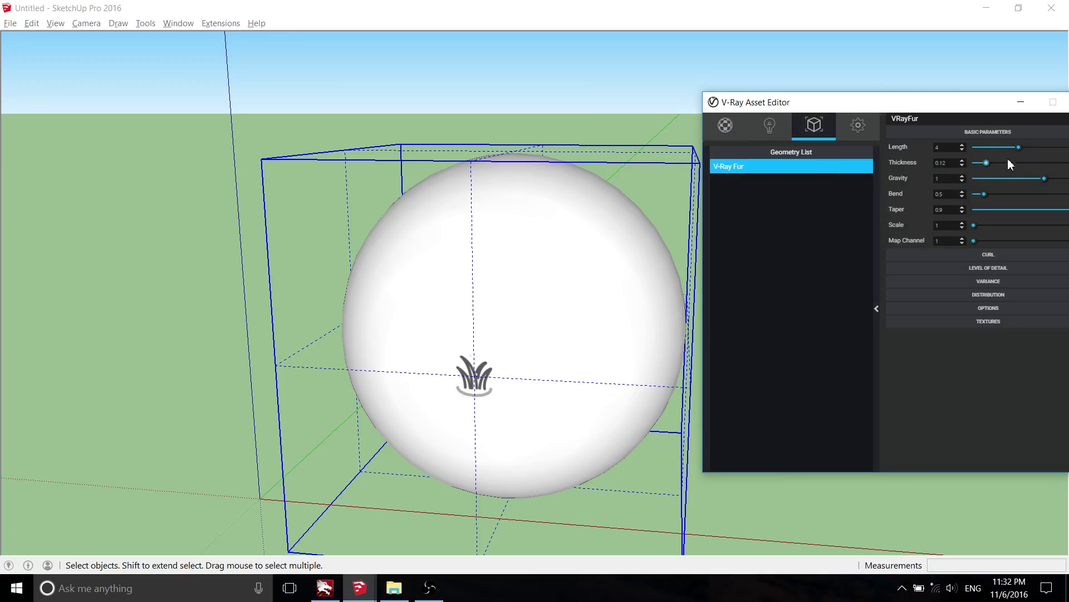
Step: Set the fur's length to 8.8 and keep the Asset Editor clear of the sphere
{"action": "left_click_drag", "start_coordinate": [1019, 147], "coordinate": [1059, 147]}
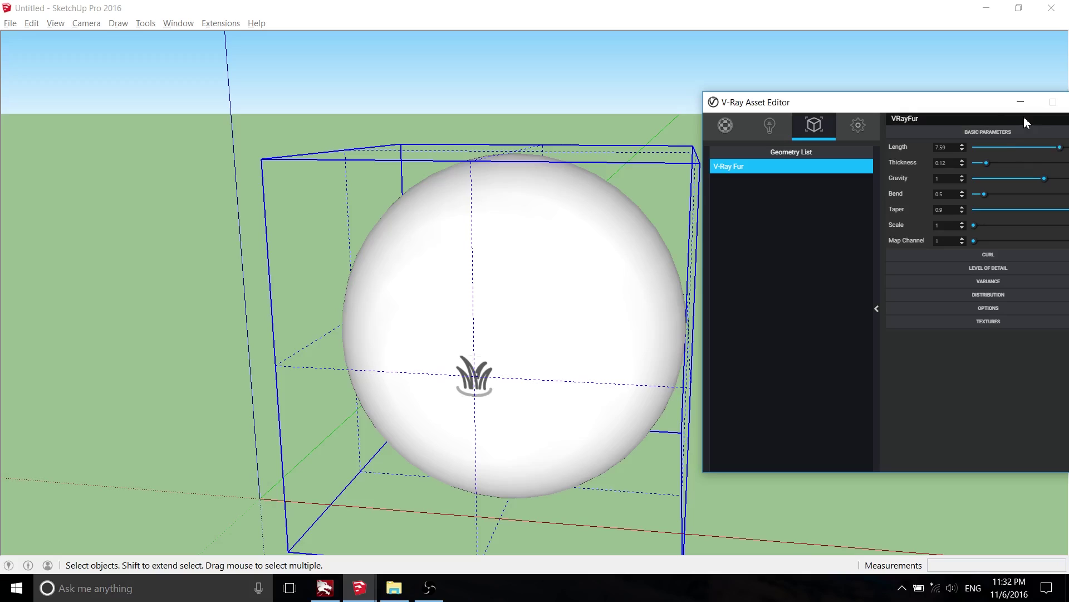
{"action": "left_click_drag", "start_coordinate": [990, 108], "coordinate": [943, 99]}
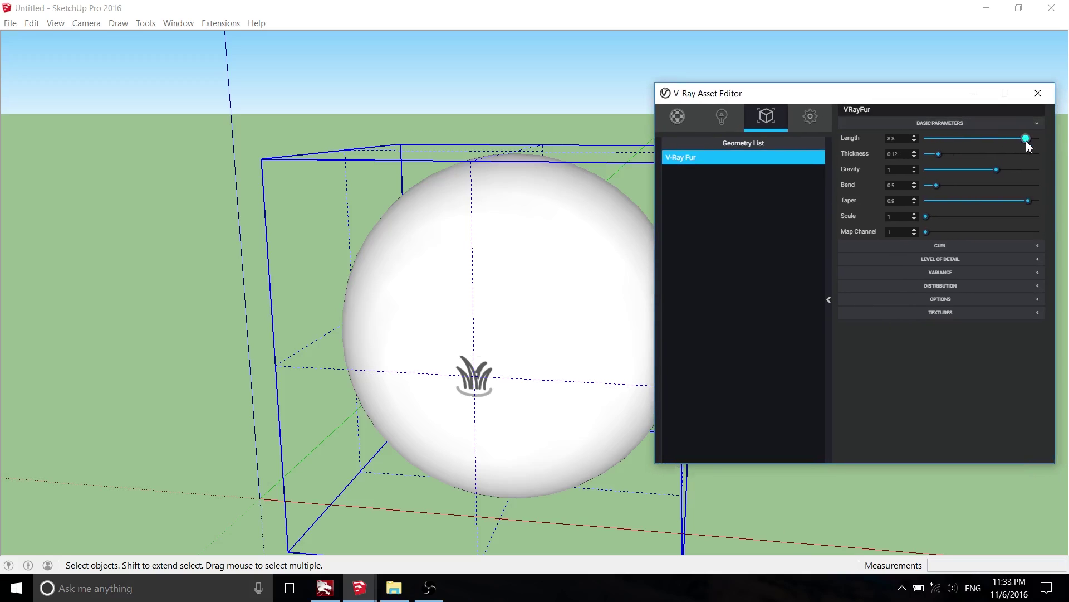
{"action": "left_click_drag", "start_coordinate": [858, 103], "coordinate": [872, 127]}
{"action": "left_click", "coordinate": [476, 287]}
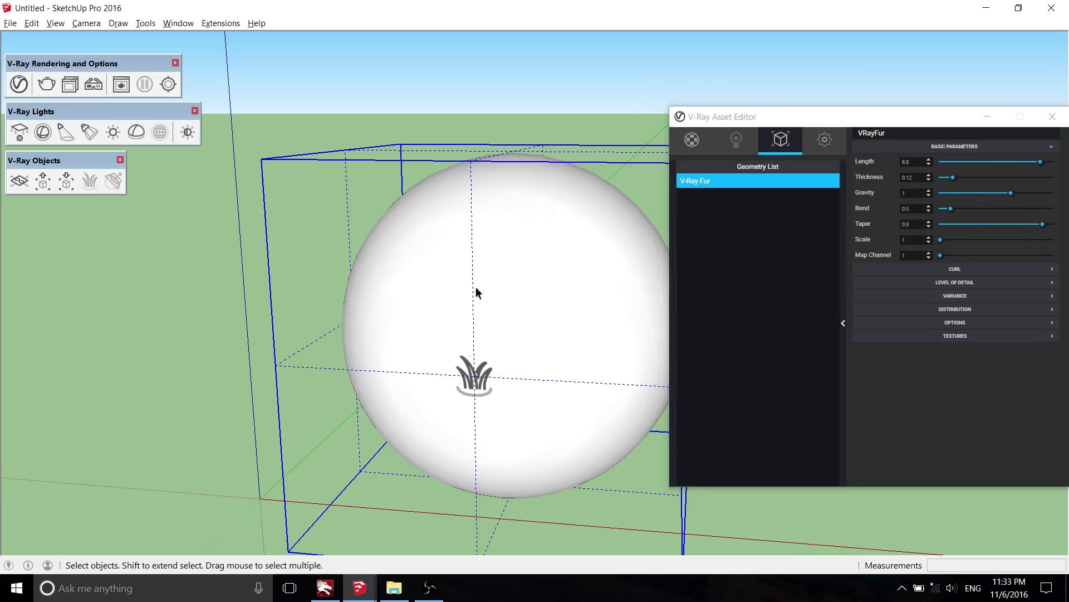
Step: Switch the render settings from RT CPU to Production Render Mode
{"action": "left_click", "coordinate": [20, 84]}
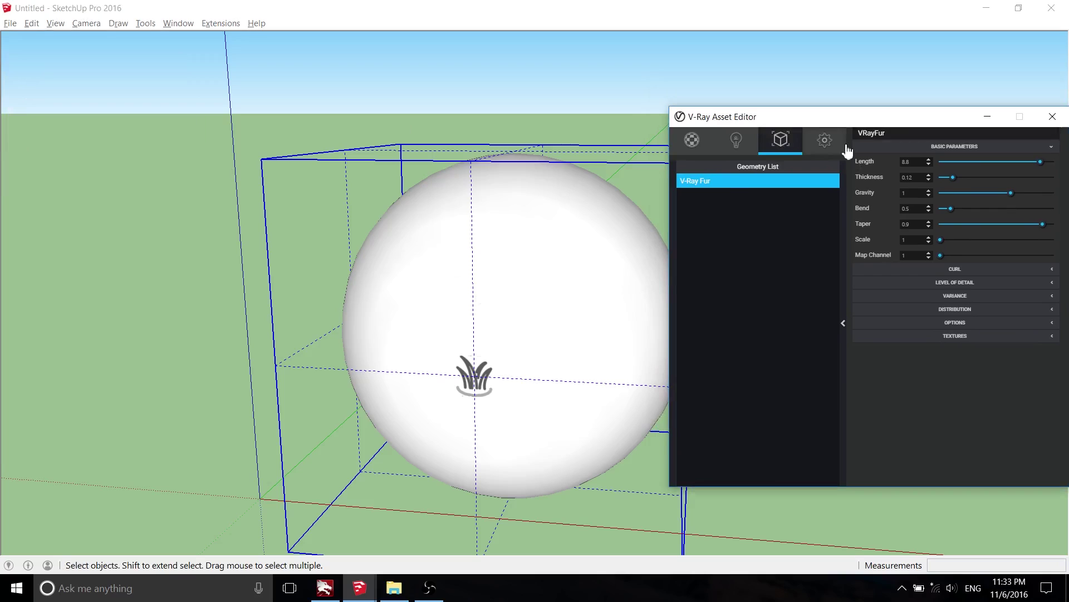
{"action": "left_click", "coordinate": [828, 140]}
{"action": "left_click", "coordinate": [757, 190]}
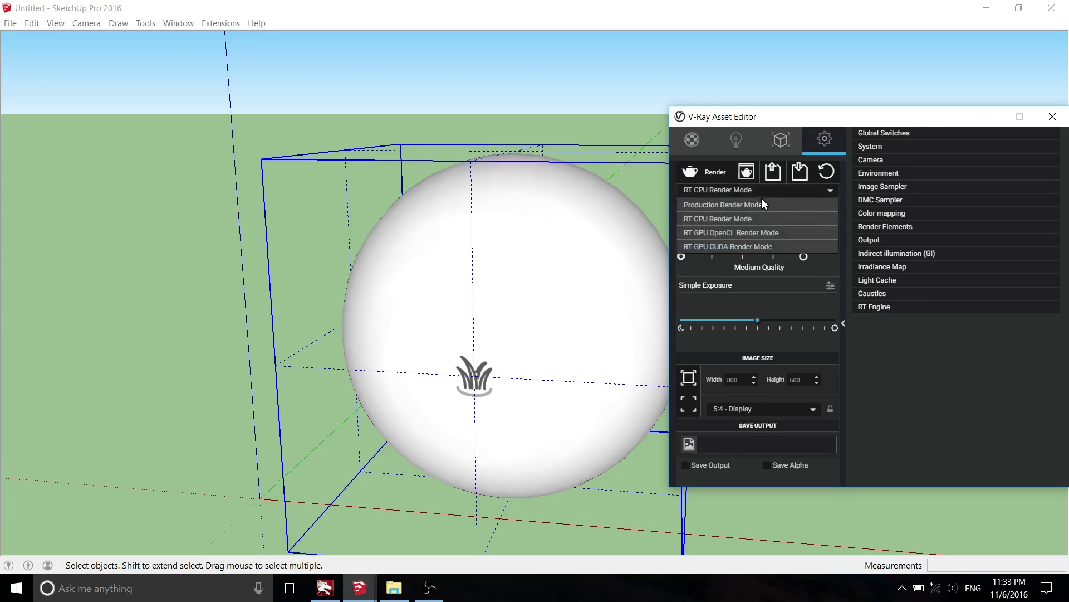
{"action": "left_click", "coordinate": [748, 204]}
Step: Render the fur-covered sphere, move the progress window off the image and inspect the fur close up in the frame buffer
{"action": "scroll", "coordinate": [490, 298], "scroll_direction": "up", "scroll_amount": 3}
{"action": "key", "text": "m"}
{"action": "scroll", "coordinate": [476, 332], "scroll_direction": "down", "scroll_amount": 1}
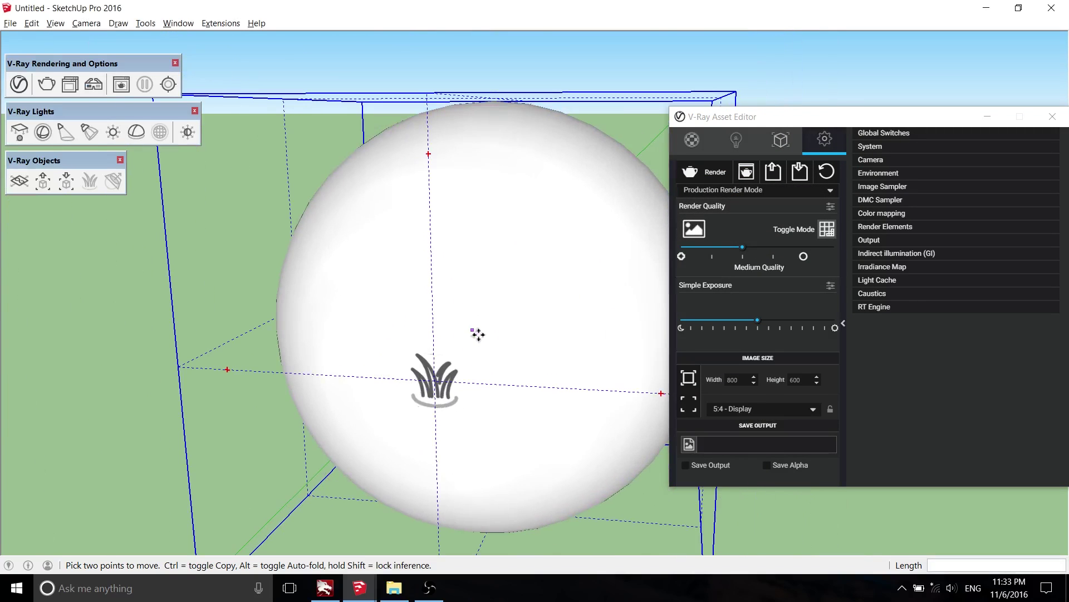
{"action": "left_click", "coordinate": [708, 177]}
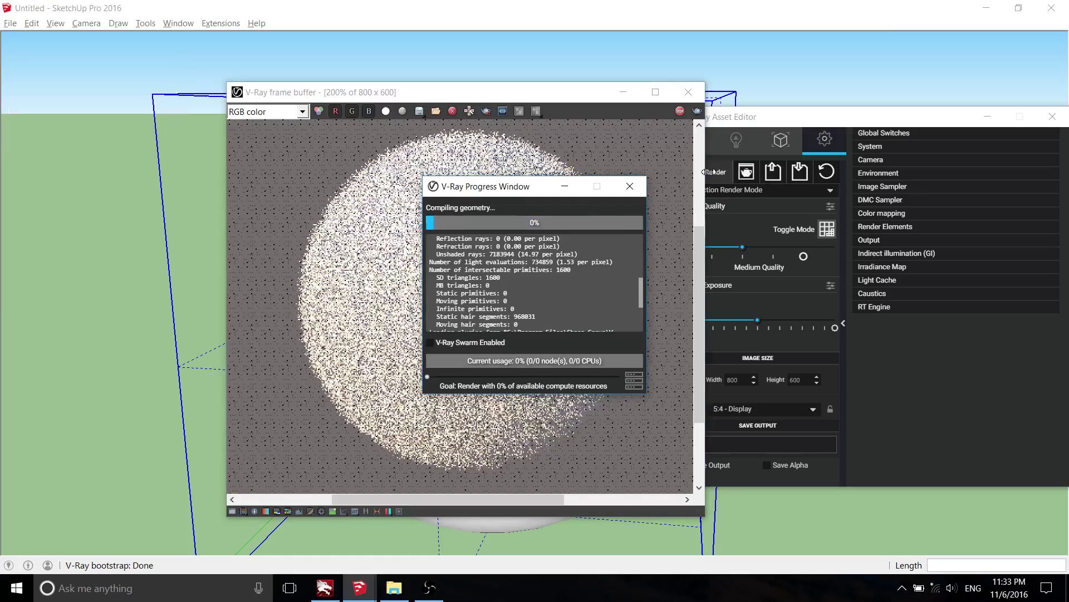
{"action": "scroll", "coordinate": [356, 286], "scroll_direction": "down", "scroll_amount": 1}
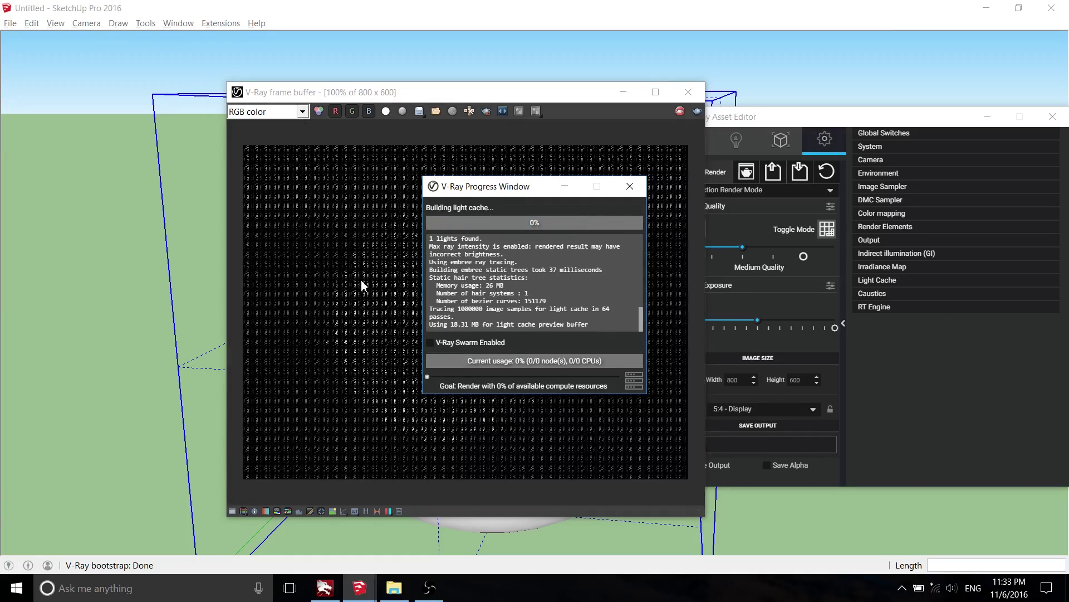
{"action": "left_click_drag", "start_coordinate": [486, 198], "coordinate": [84, 223]}
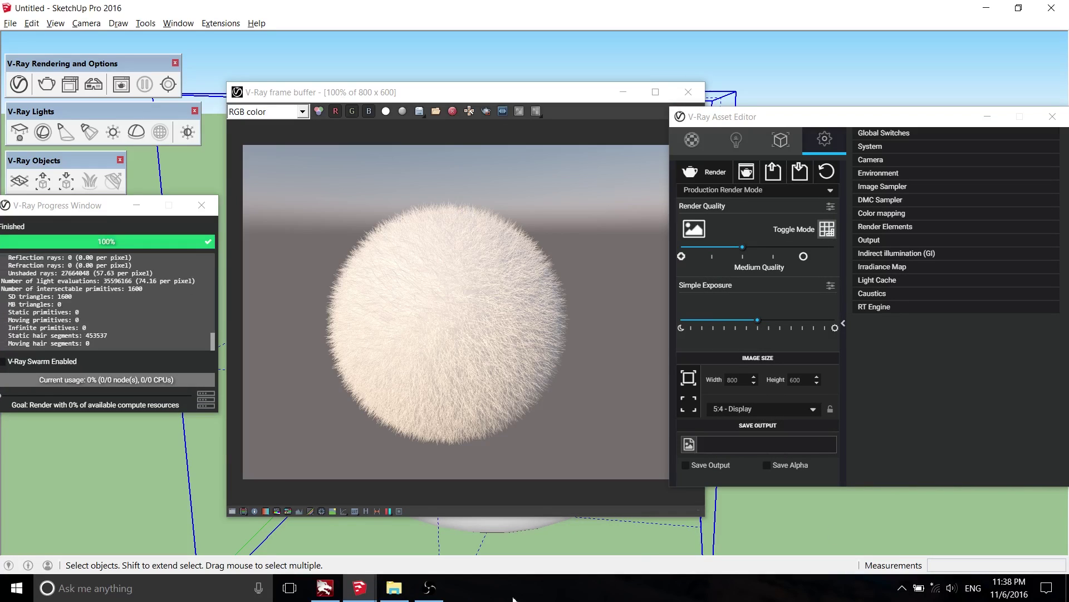
{"action": "scroll", "coordinate": [415, 354], "scroll_direction": "up", "scroll_amount": 1}
{"action": "middle_click_drag", "start_coordinate": [425, 339], "coordinate": [263, 382]}
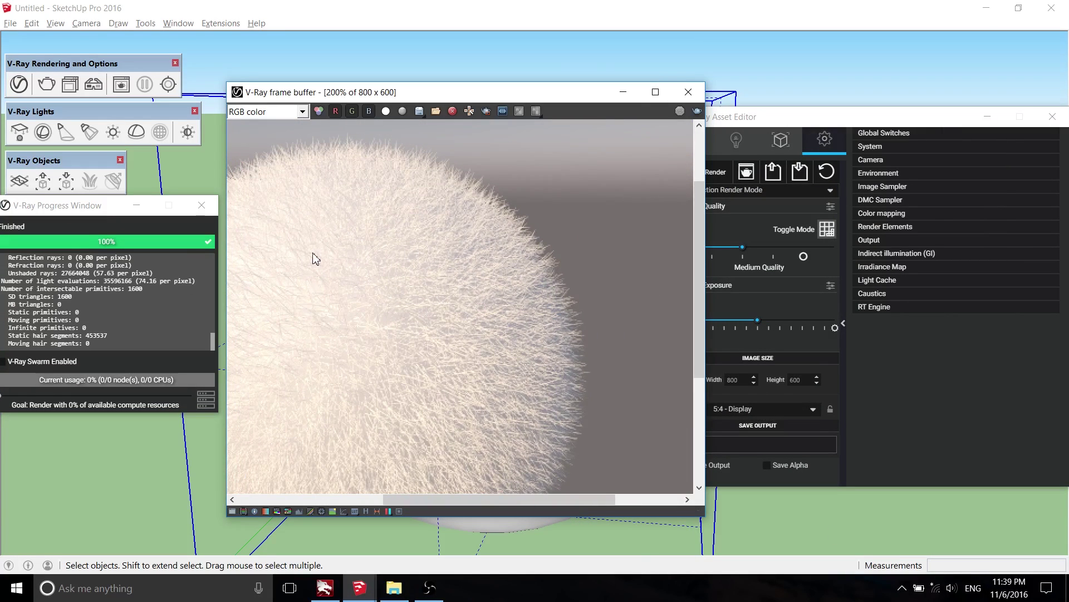
{"action": "middle_click_drag", "start_coordinate": [316, 258], "coordinate": [428, 360]}
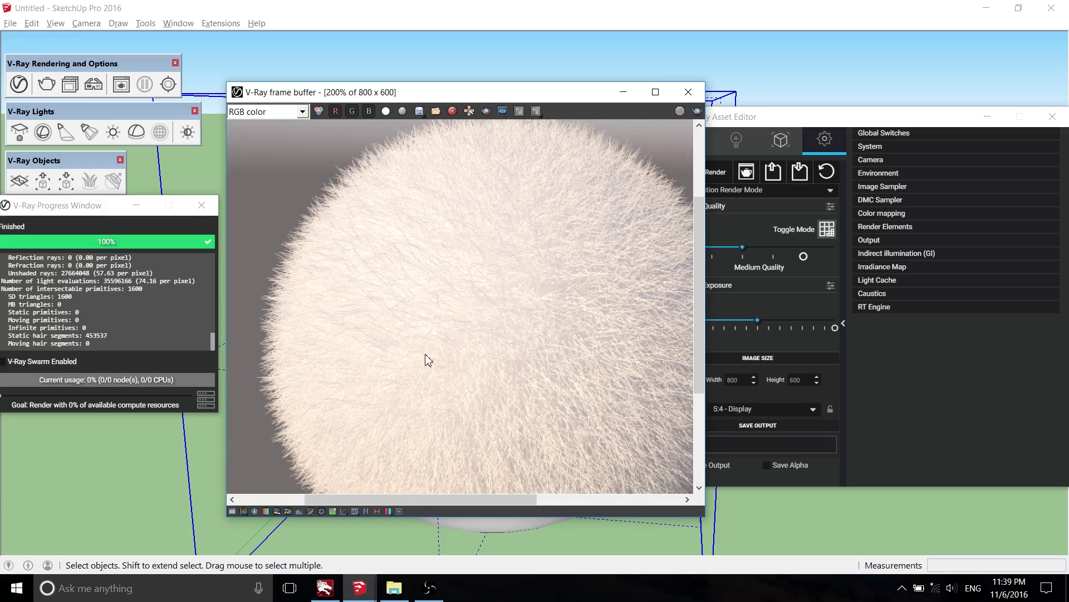
{"action": "scroll", "coordinate": [428, 359], "scroll_direction": "down", "scroll_amount": 1}
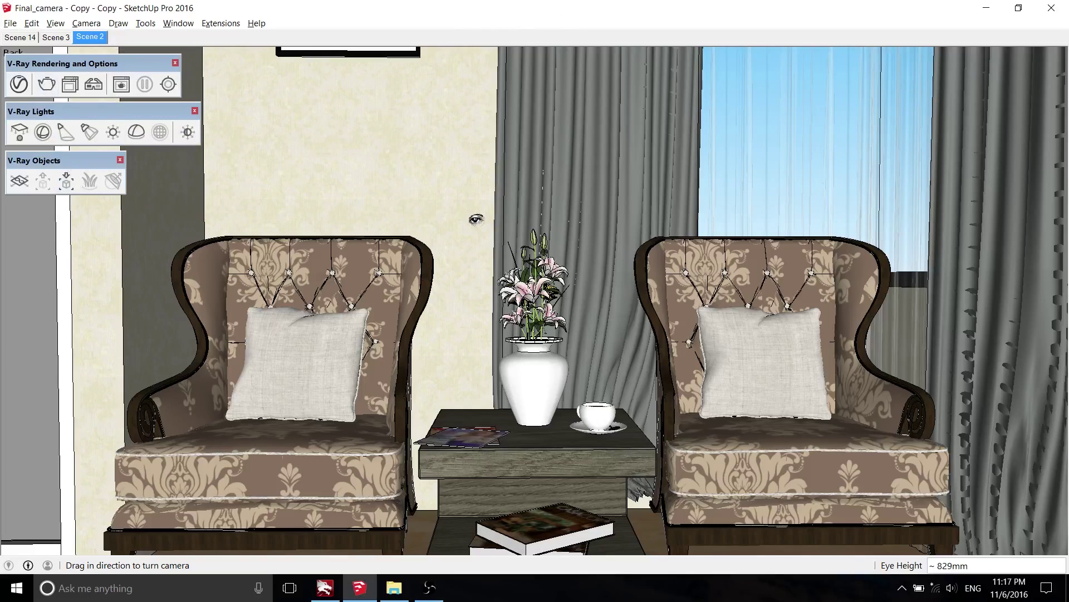
Step: Draw a long rectangle on the ground outside the room, running along the wall with the corner window
{"action": "left_click_drag", "start_coordinate": [472, 215], "coordinate": [613, 340]}
{"action": "middle_click_drag", "start_coordinate": [613, 340], "coordinate": [609, 382]}
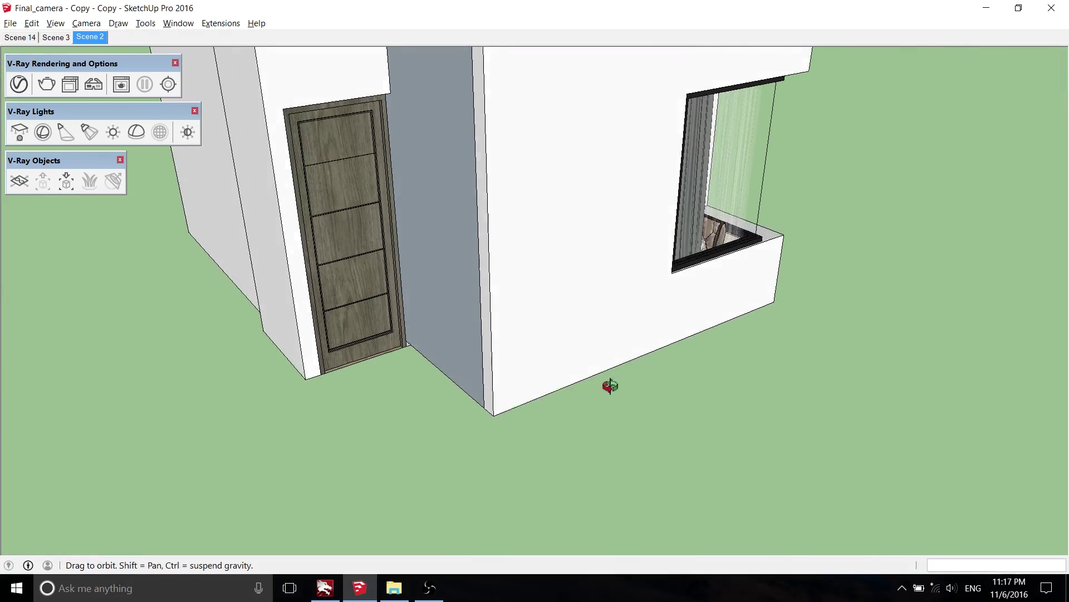
{"action": "key", "text": "r"}
{"action": "left_click", "coordinate": [425, 429]}
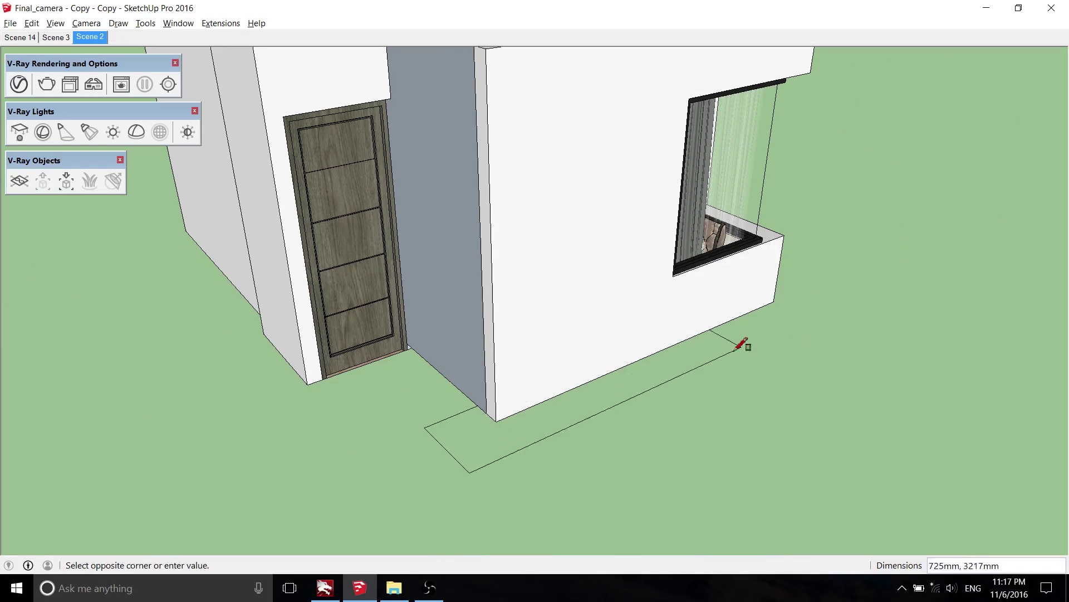
{"action": "left_click", "coordinate": [889, 324]}
{"action": "key", "text": "space"}
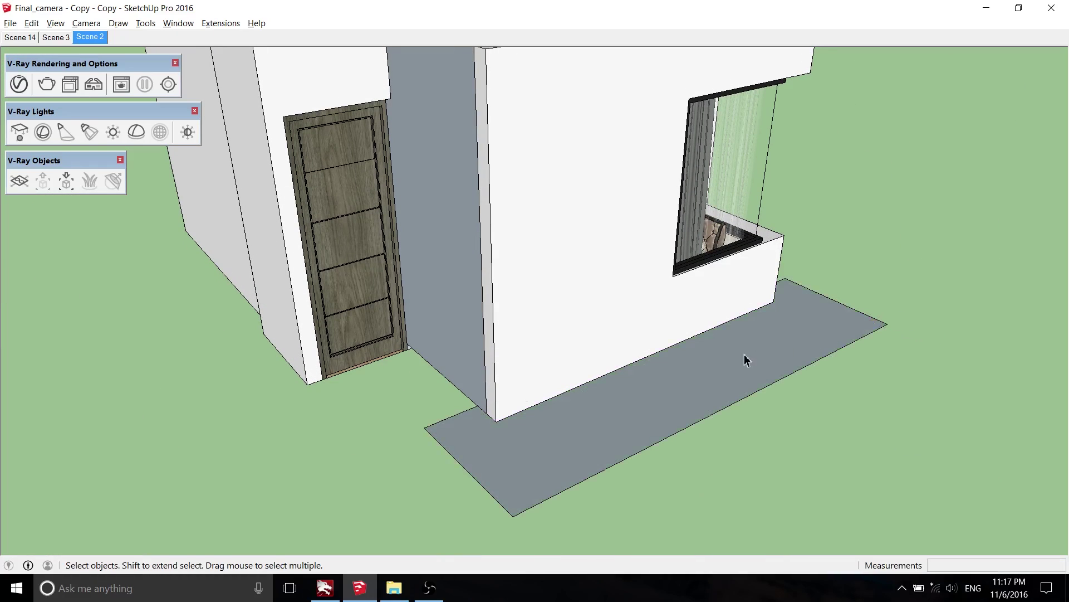
Step: Push/Pull the ground rectangle up about 3330 mm into a box covering the wall and group the box
{"action": "key", "text": "p"}
{"action": "left_click", "coordinate": [733, 365]}
{"action": "scroll", "coordinate": [681, 306], "scroll_direction": "down", "scroll_amount": 3}
{"action": "left_click", "coordinate": [539, 118]}
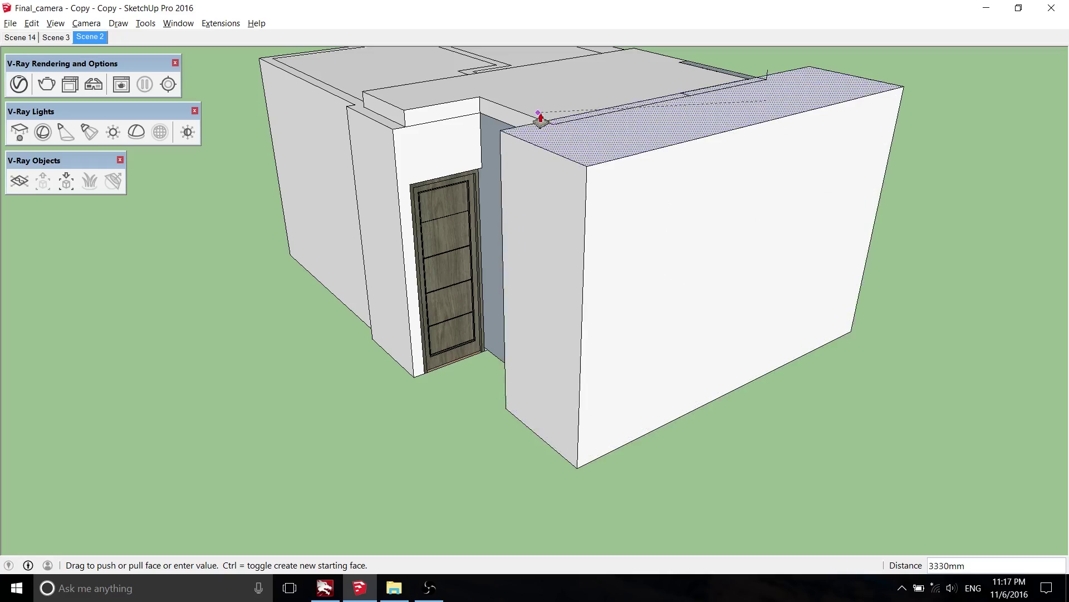
{"action": "key", "text": "space"}
{"action": "triple_click", "coordinate": [573, 209]}
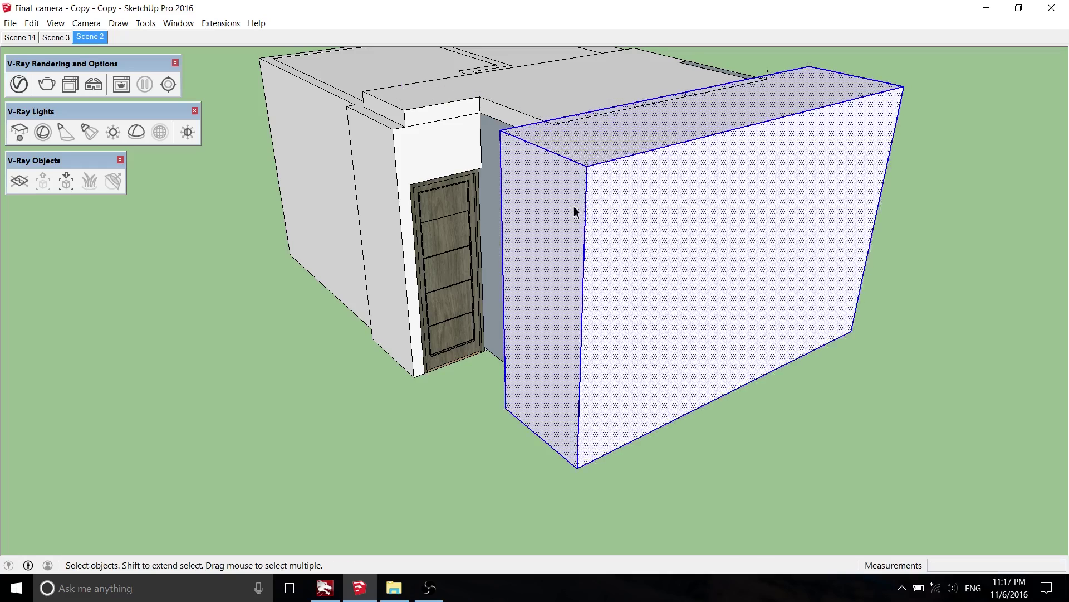
{"action": "key", "text": "ctrl+g"}
Step: Scale the box group vertically along the blue axis by 1.28 so it extends past the wall's height
{"action": "scroll", "coordinate": [669, 171], "scroll_direction": "down", "scroll_amount": 1}
{"action": "key", "text": "s"}
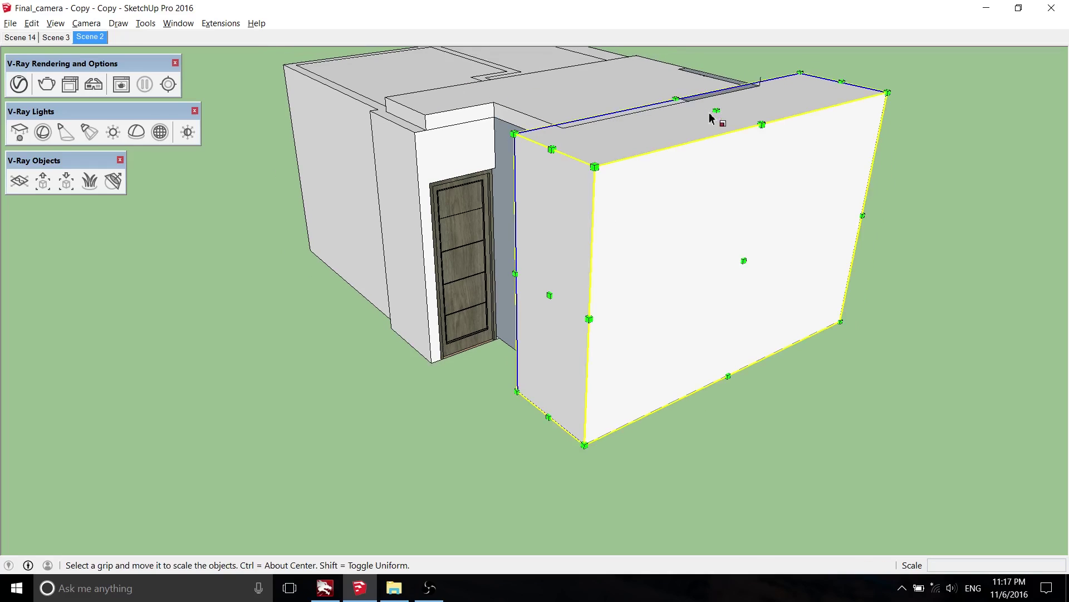
{"action": "left_click_drag", "start_coordinate": [702, 241], "coordinate": [702, 241]}
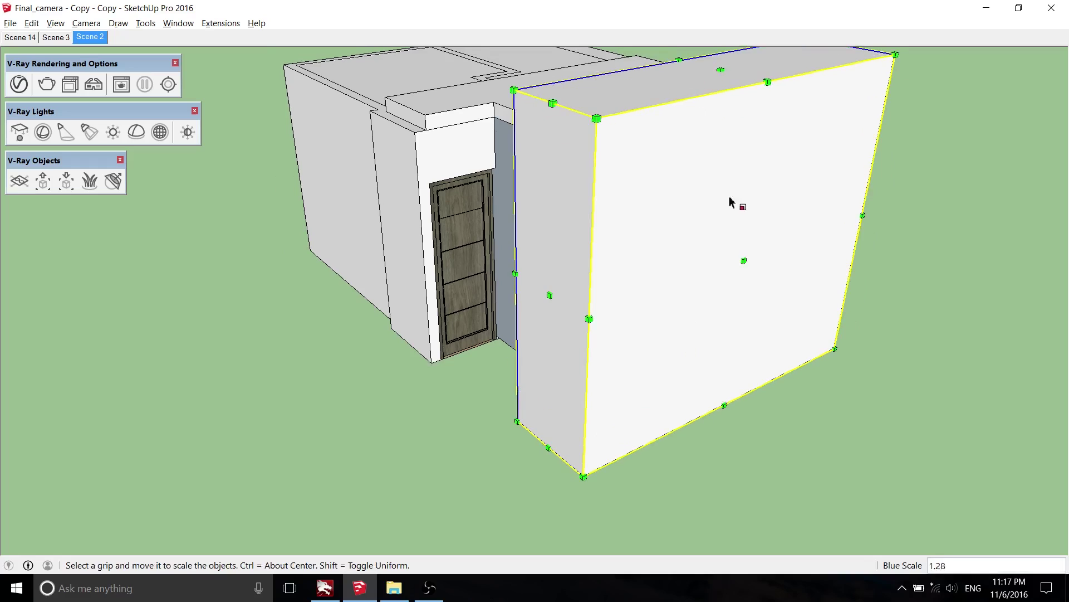
{"action": "key", "text": "space"}
Step: Convert the box group into a V-Ray Clipper and render the room cut open from outside the wall
{"action": "scroll", "coordinate": [824, 276], "scroll_direction": "up", "scroll_amount": 5}
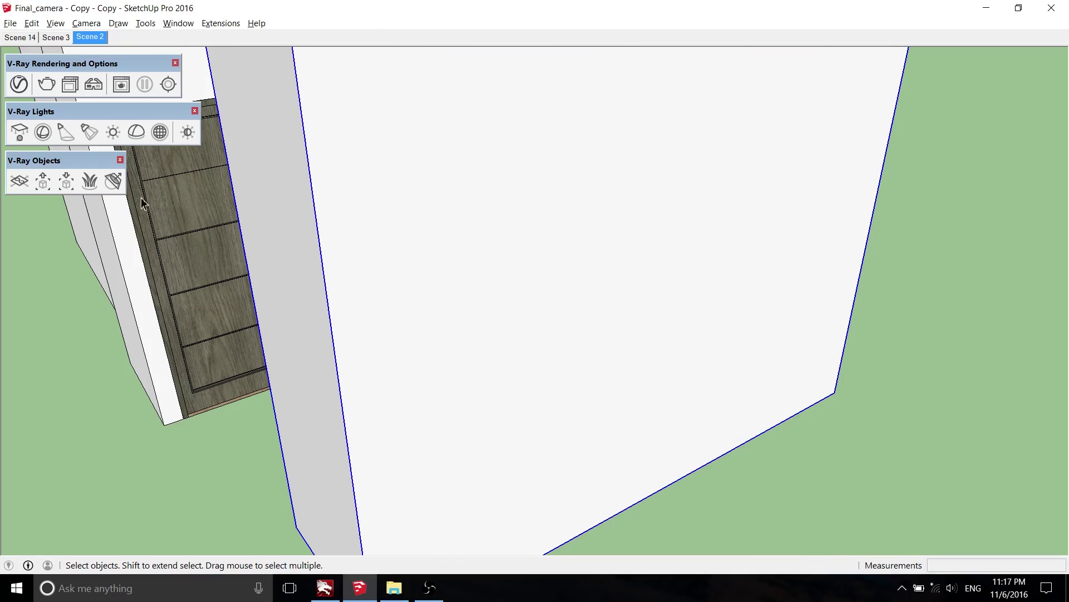
{"action": "left_click", "coordinate": [112, 181]}
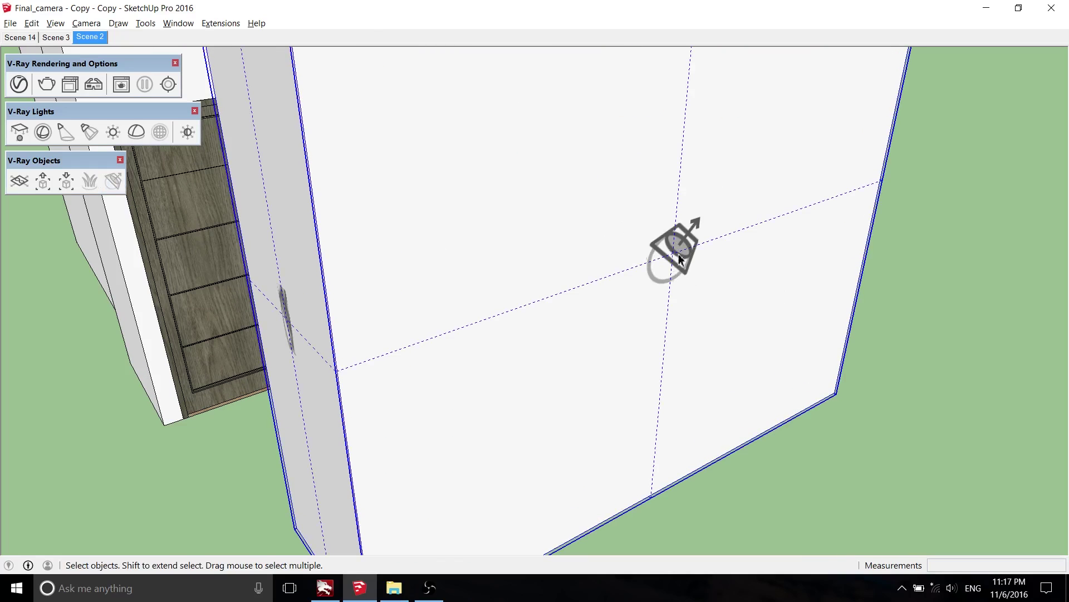
{"action": "key", "text": "l"}
{"action": "left_click_drag", "start_coordinate": [685, 311], "coordinate": [718, 424]}
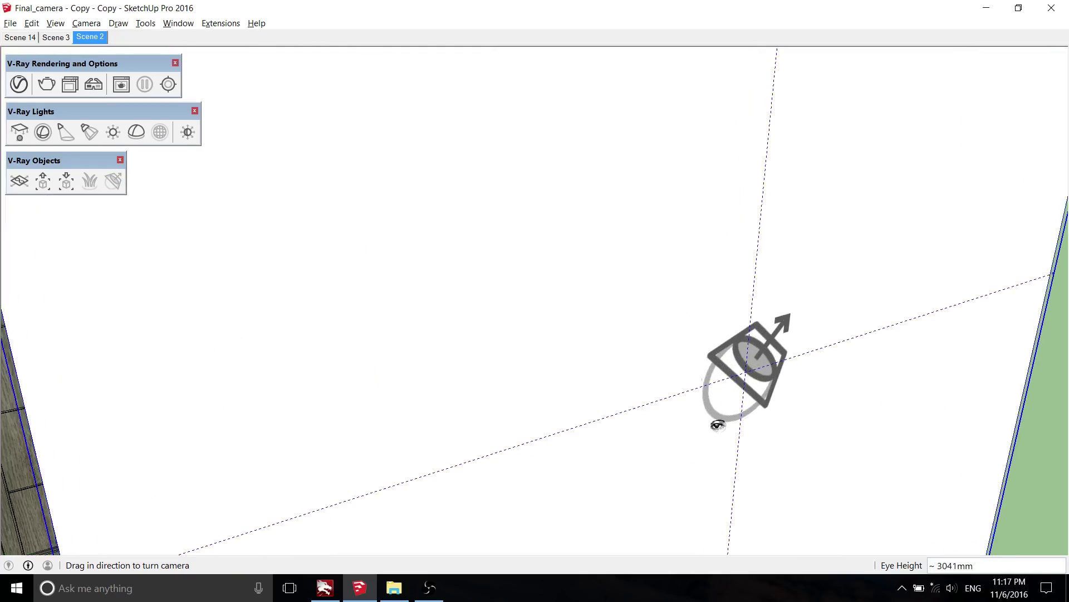
{"action": "middle_click_drag", "start_coordinate": [718, 425], "coordinate": [713, 357]}
{"action": "left_click", "coordinate": [48, 85]}
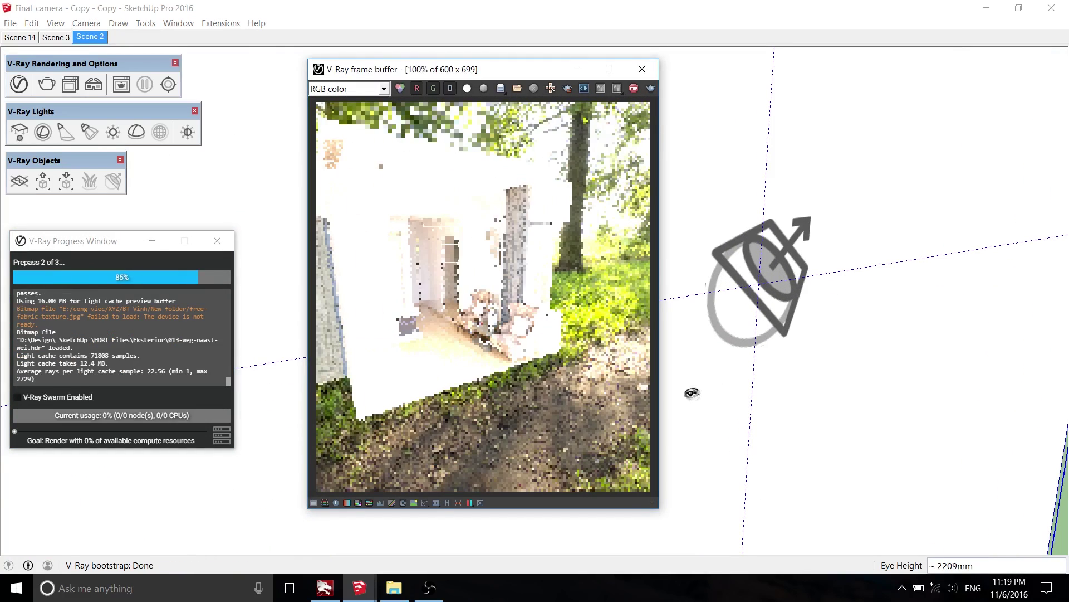
{"action": "left_click_drag", "start_coordinate": [690, 389], "coordinate": [854, 328]}
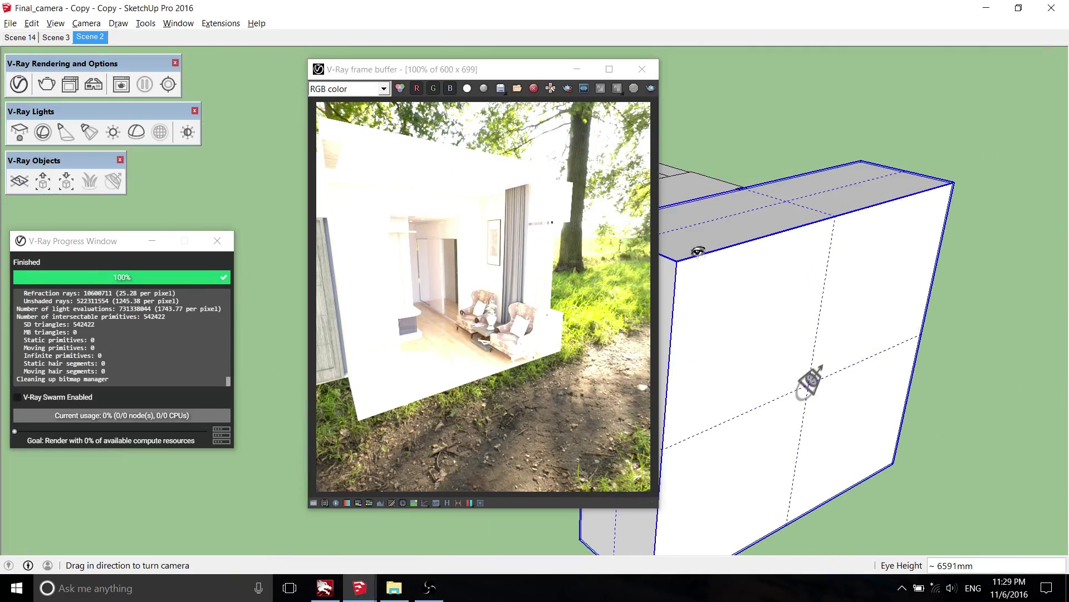